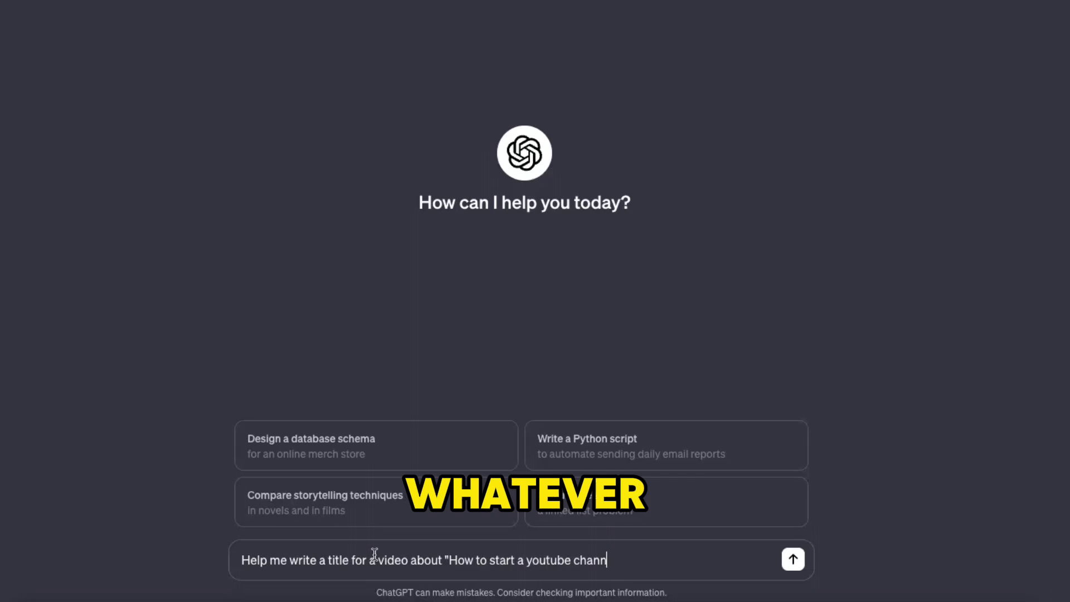
Ask ChatGPT for ten fresh-sounding title ideas for a video on starting a YouTube channel
type("el\" include a big bold claim")
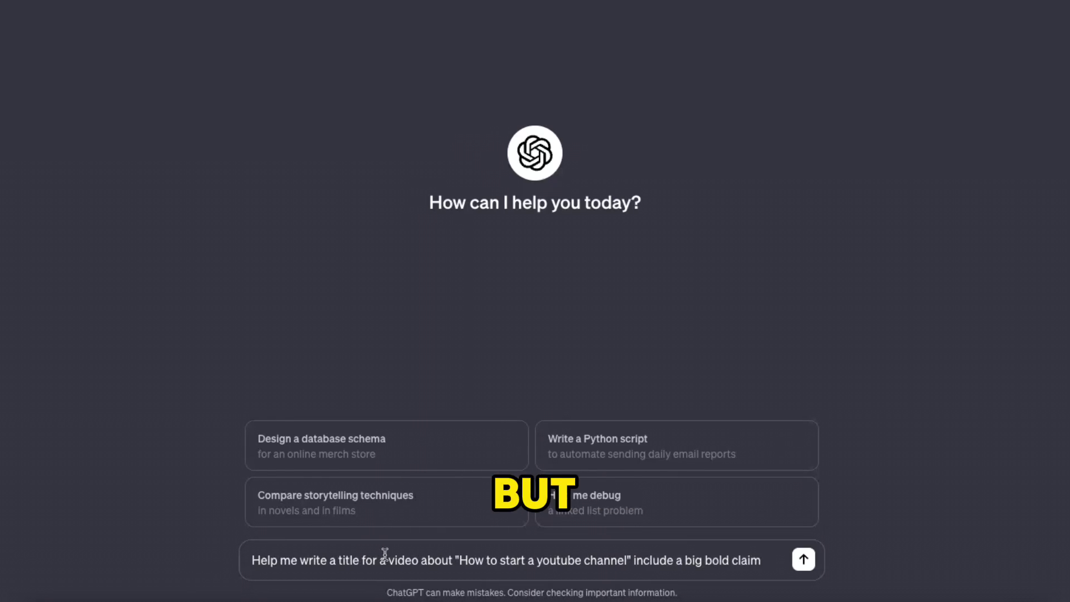
type(" but also make it ")
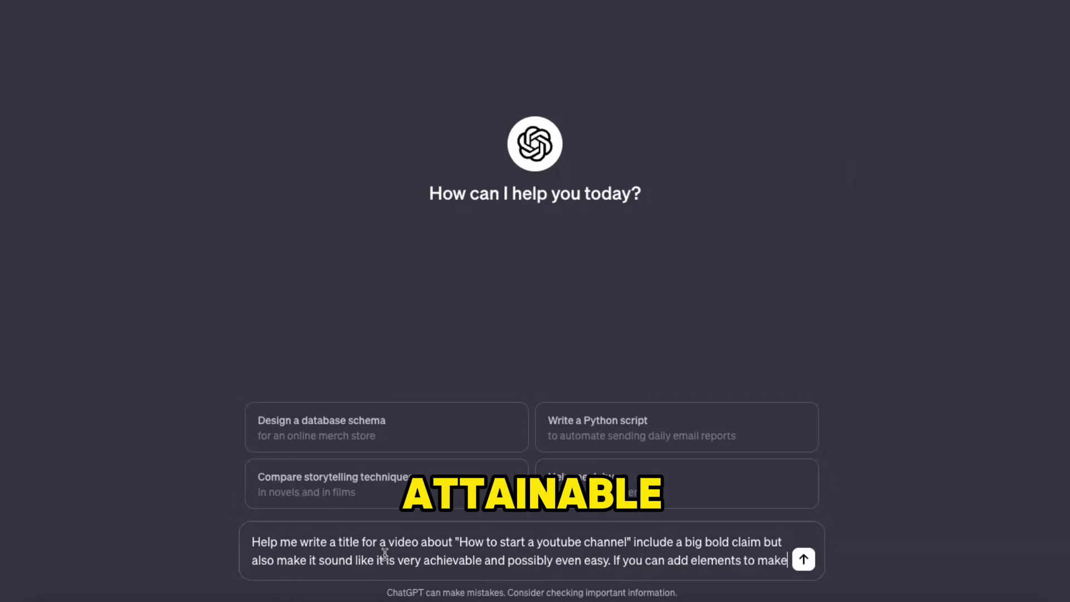
type(" it sound new and exciting. Give me 10 variations.")
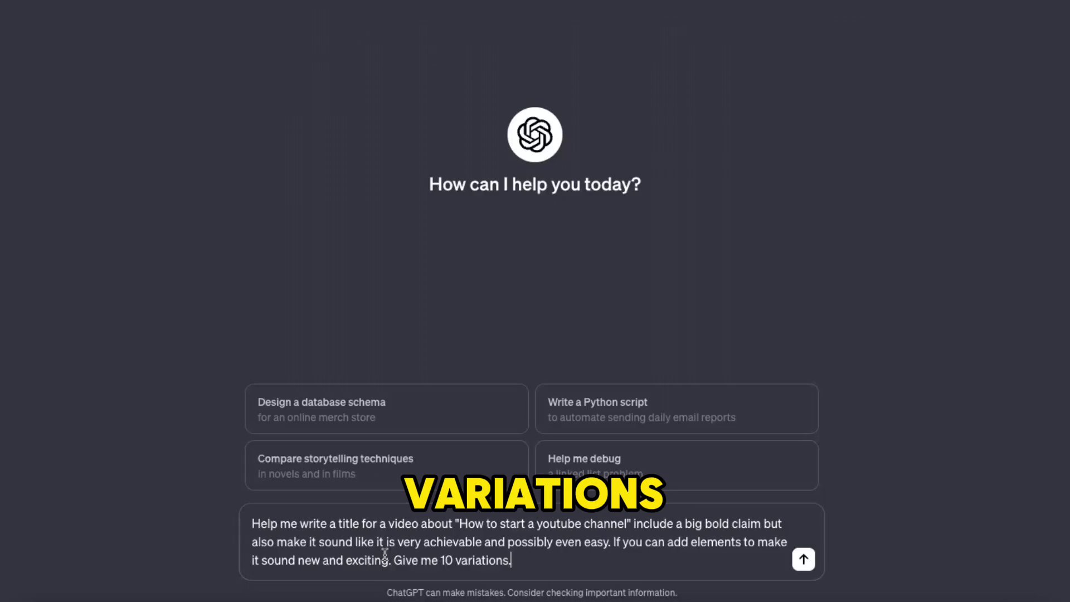
key("Return")
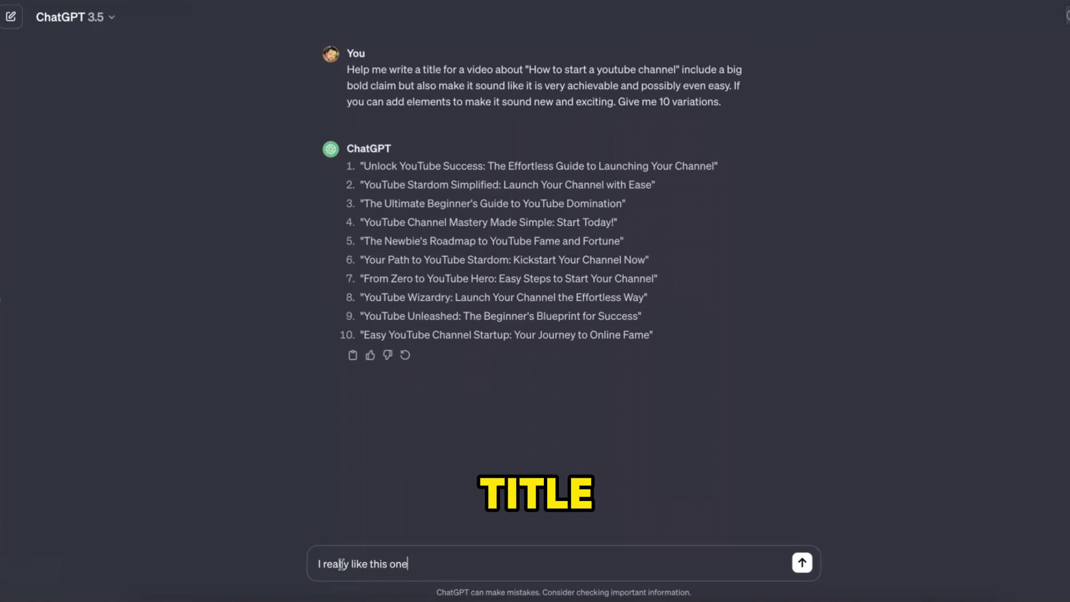
Ask for ten 60–70 character variations of 'The Ultimate Beginner's Guide to YouTube Domination'
left_click(419, 560)
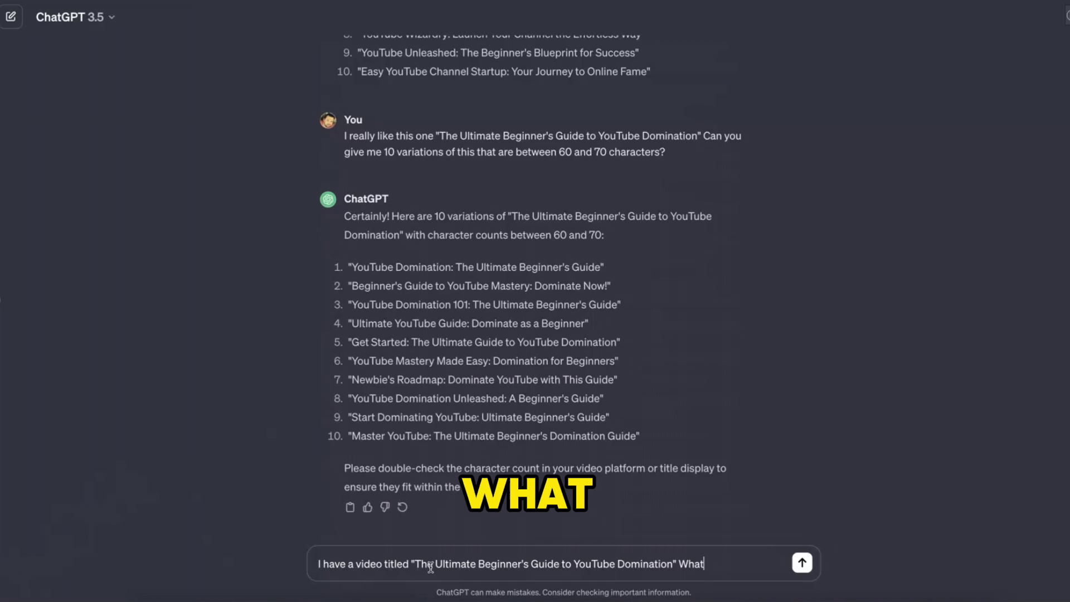
Add your own questions, like 'Can a beginner truly dominate YouTube?', to the viewer-questions prompt on separate lines
type("ou think people would have when reading this title? What comes to mind for me first is:")
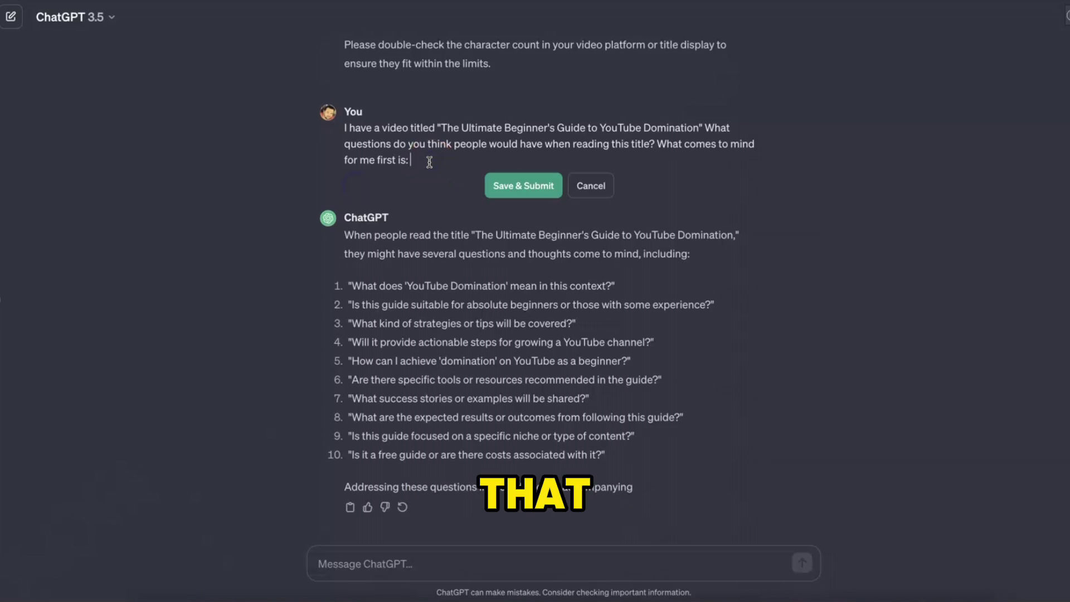
key("shift+Return")
key("shift+Return")
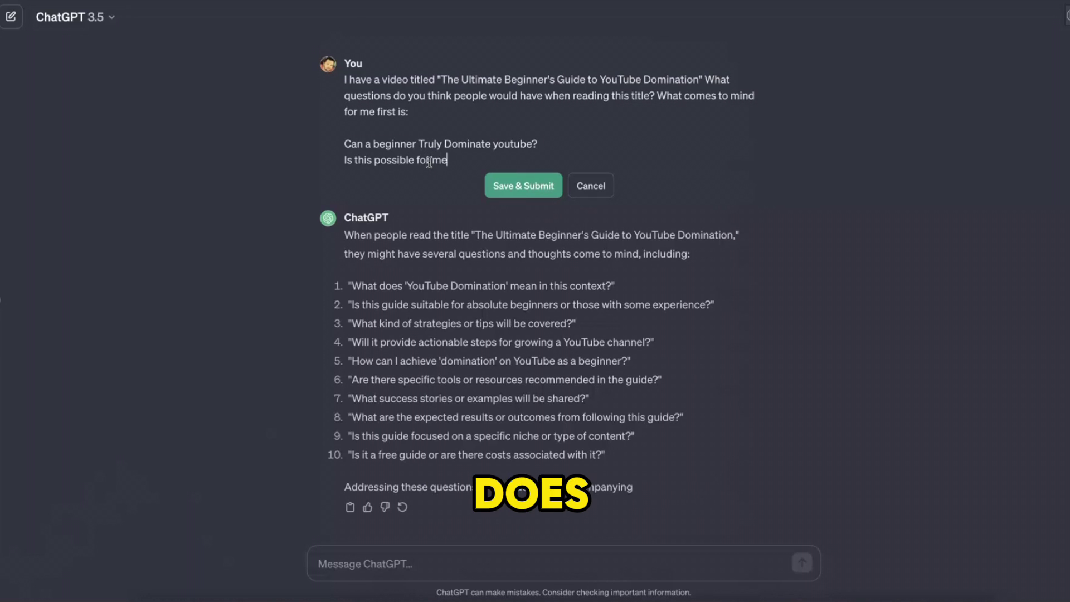
type("?")
key("shift+Return")
type("Doe")
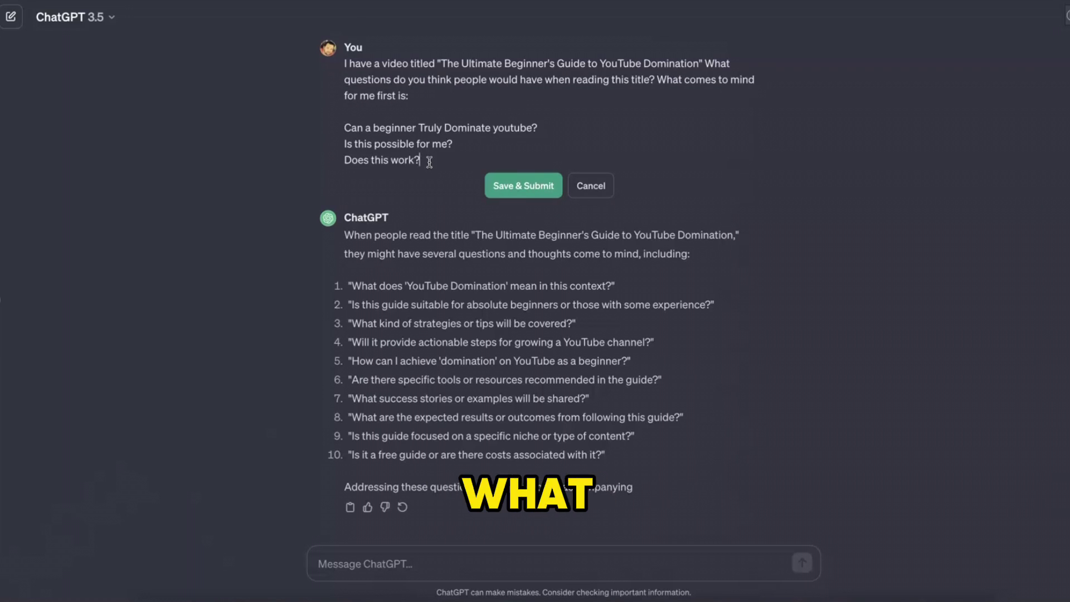
key("shift+Return")
key("shift+Return")
type("What other questions might they ask when reading this title?")
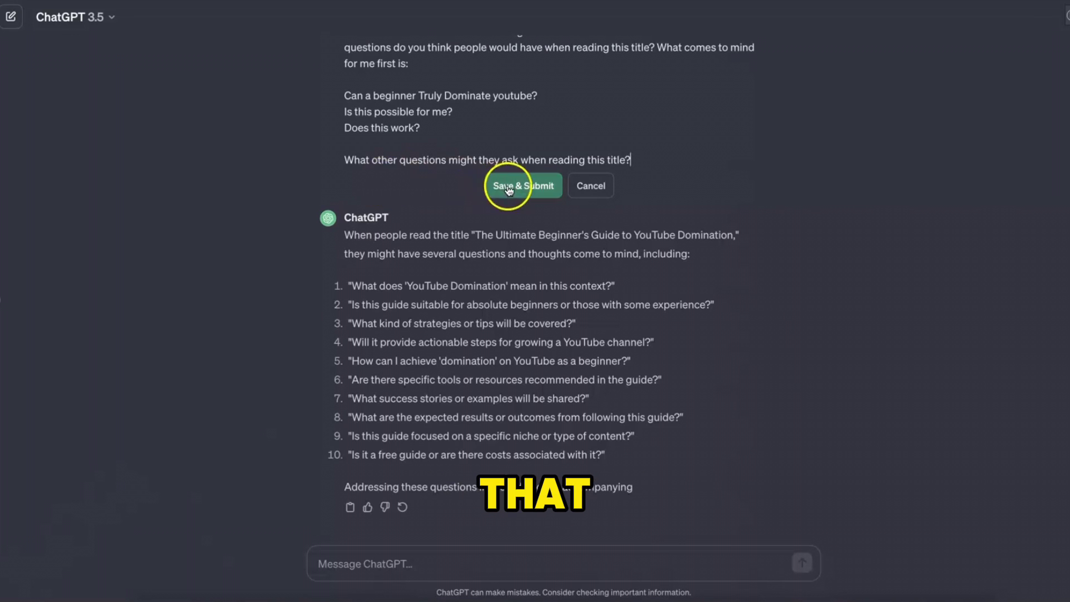
Resubmit the edited prompt to get ten more viewer questions about the title
left_click(508, 191)
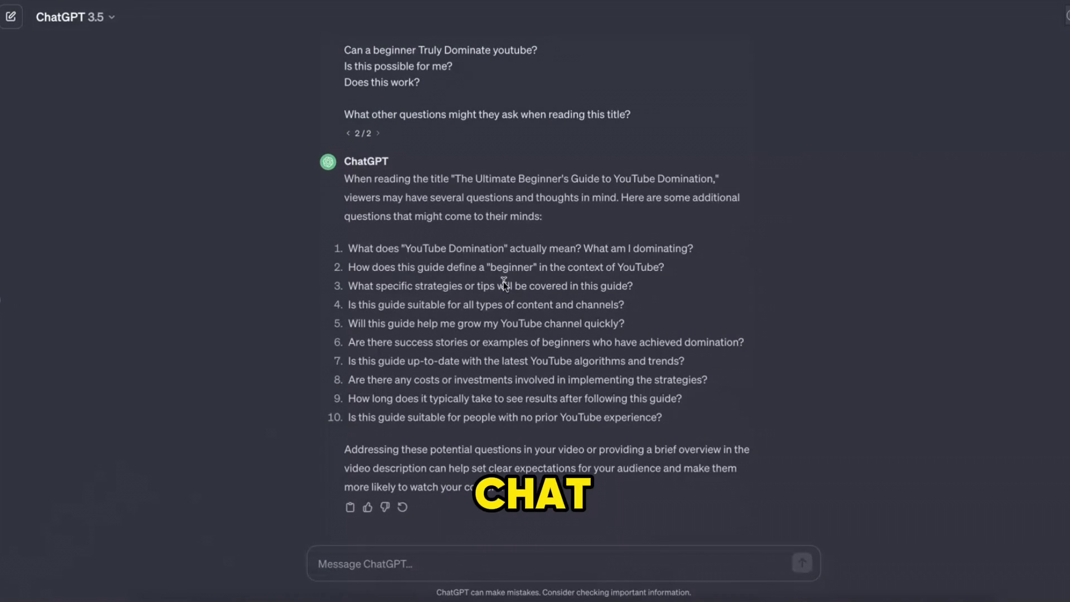
Ask ChatGPT for an introduction and hook that directly uses the viewer questions
left_click(359, 562)
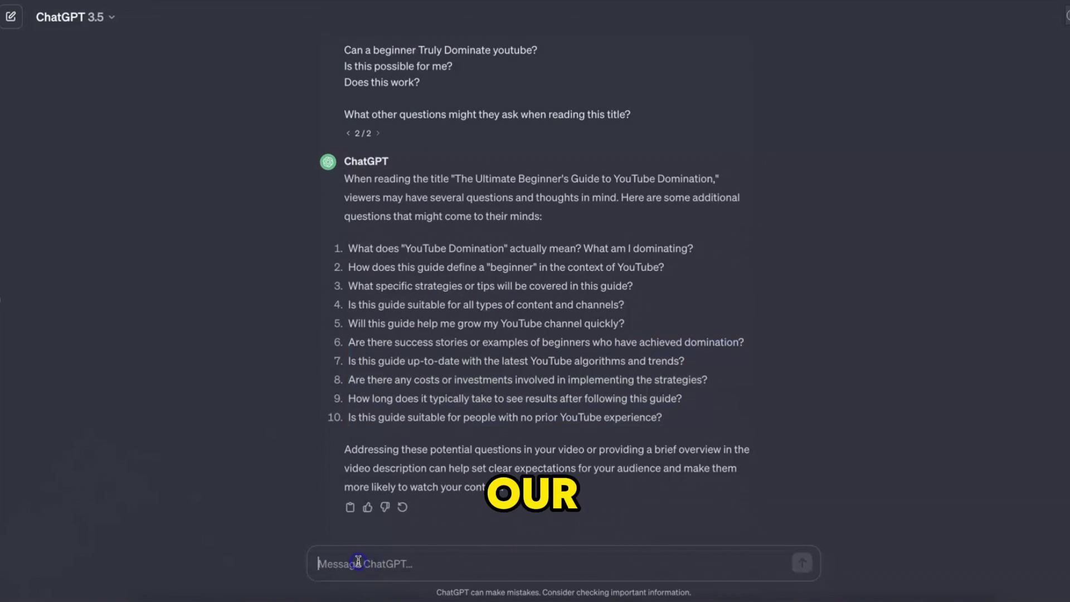
type("Based on theseque")
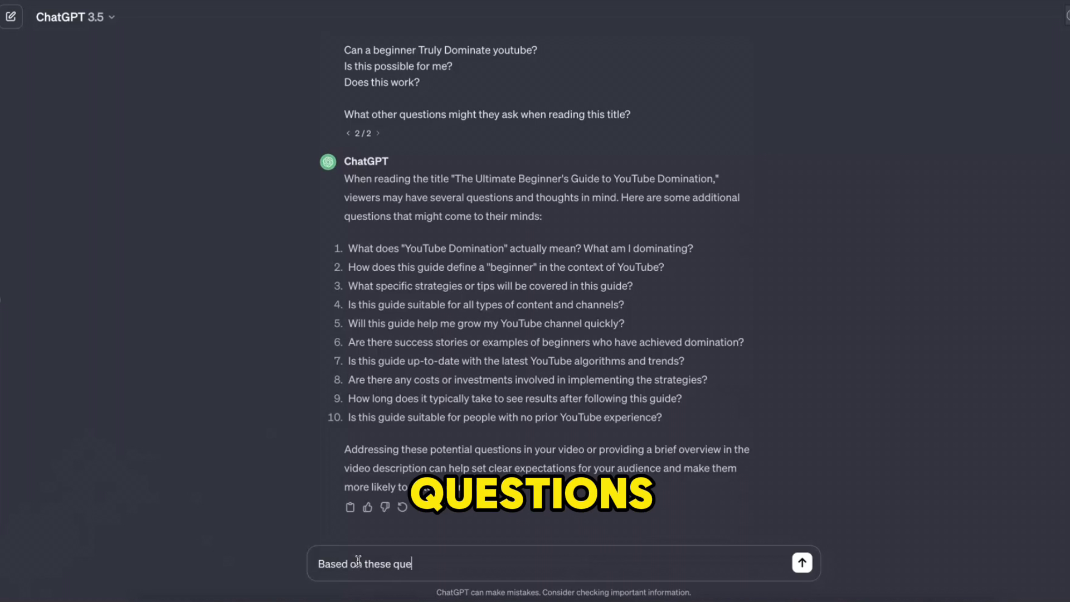
type("stions I would like to draft")
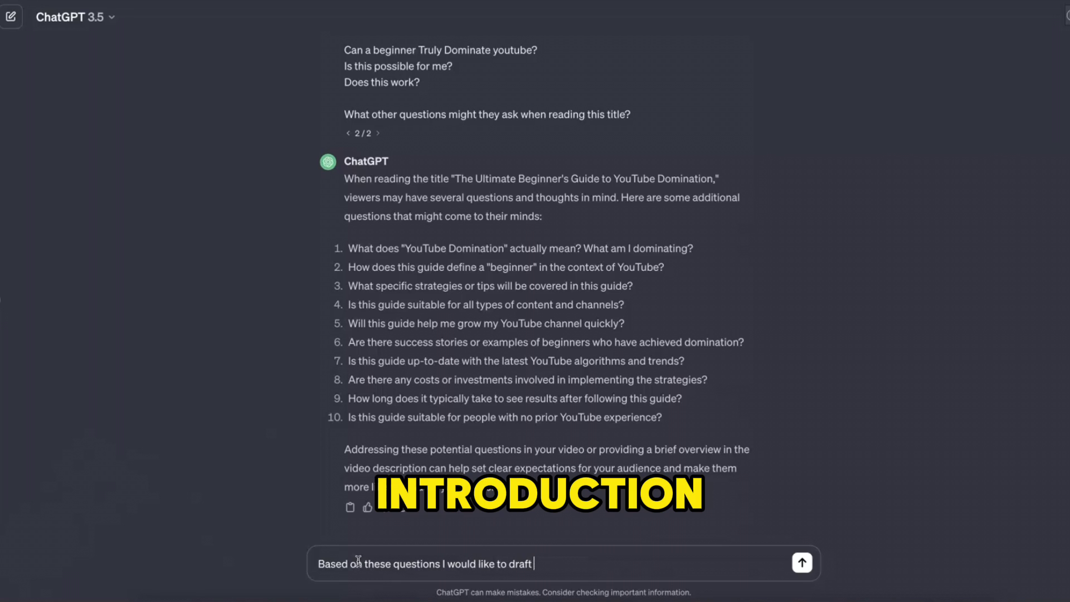
type("an introduction and a hook for this video that")
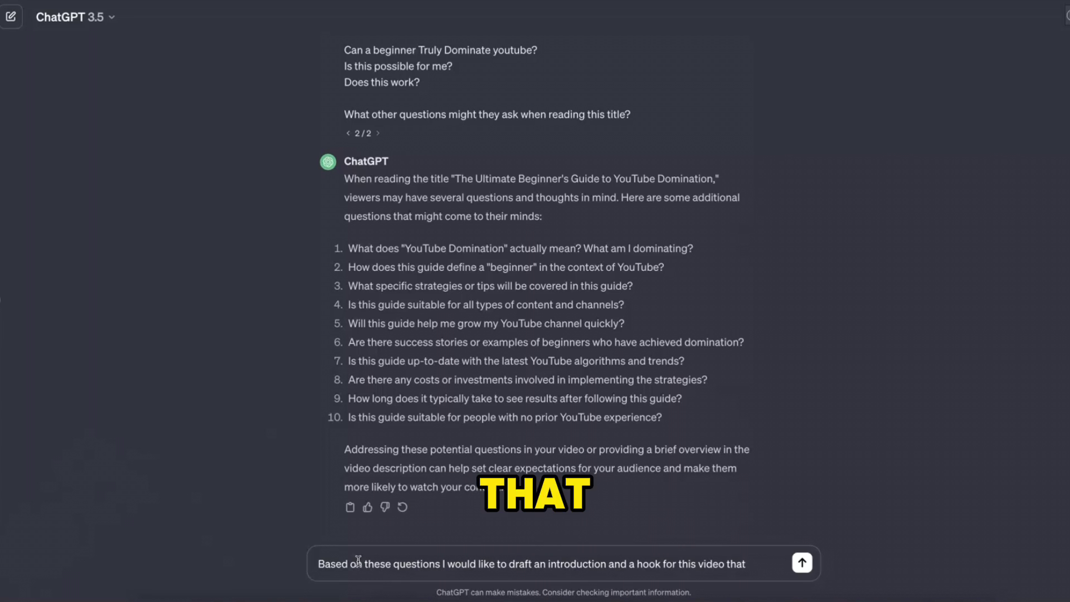
type(" uses these questions directly to let the viewer know they are in the right pla")
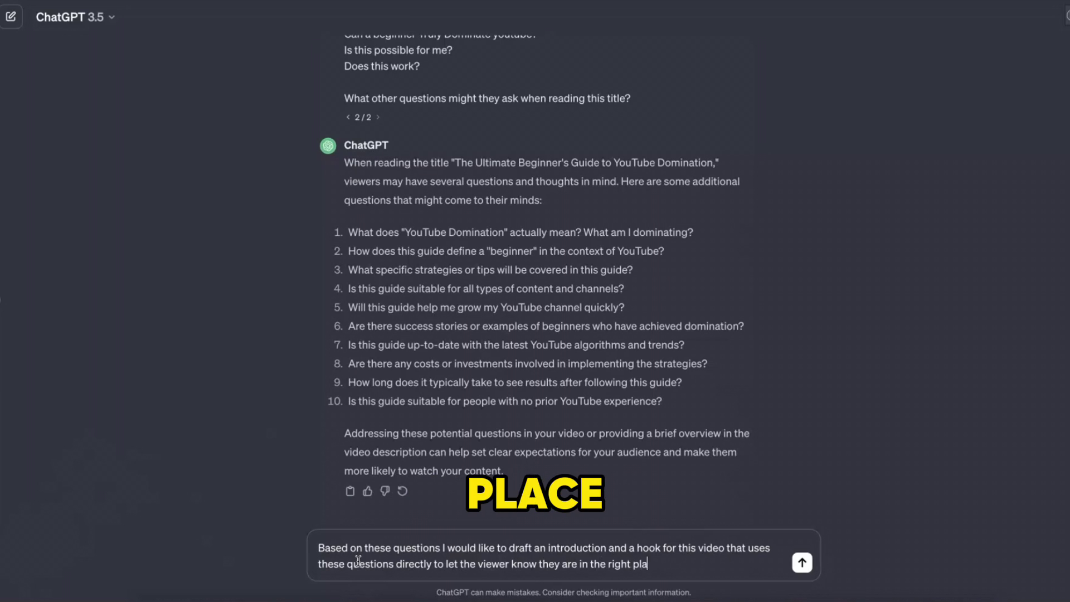
type("'m going to be answering their mos")
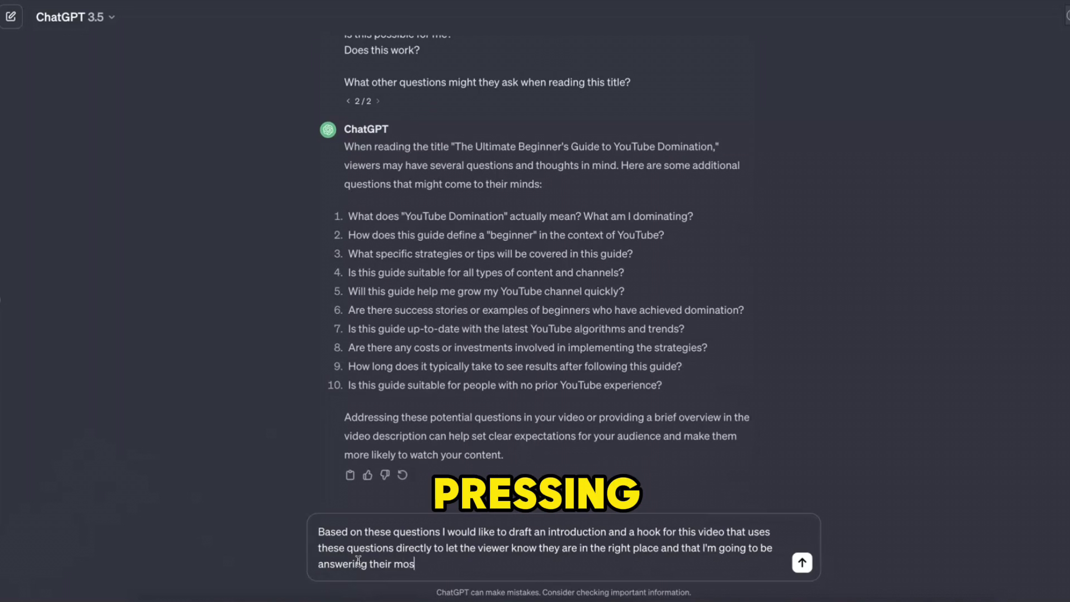
type("t pressing questions in this video.")
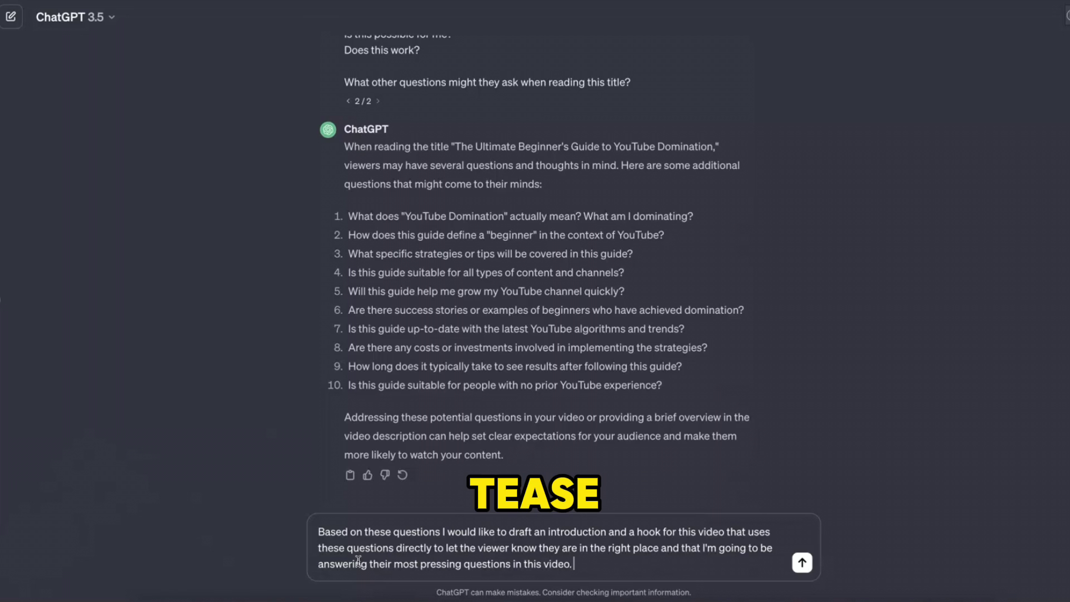
type(" Even tease the content")
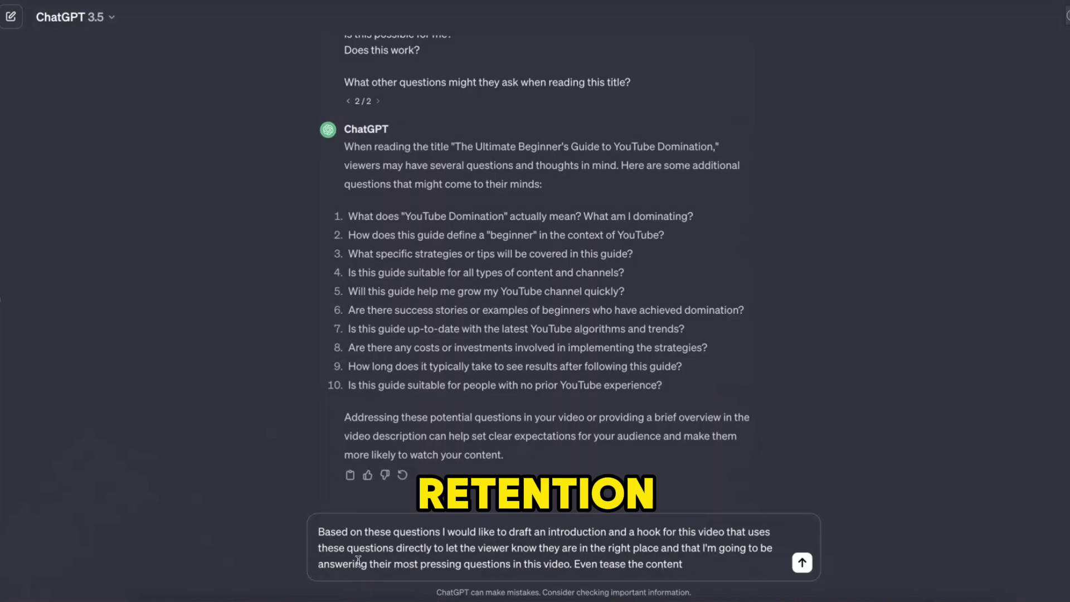
type("on so that people are excited to see whats coming and want to")
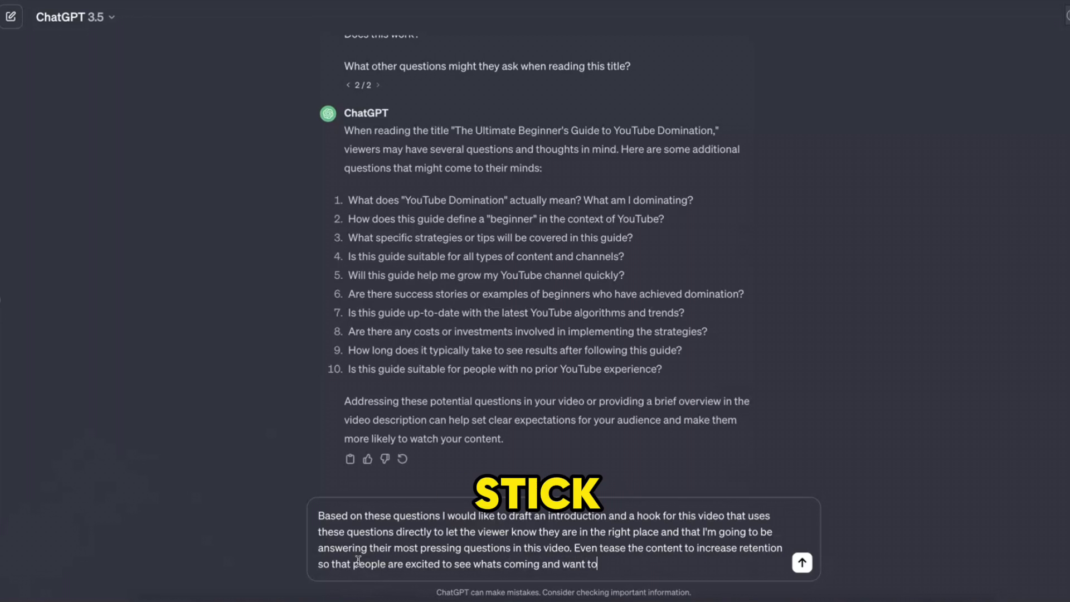
type(" video. Her")
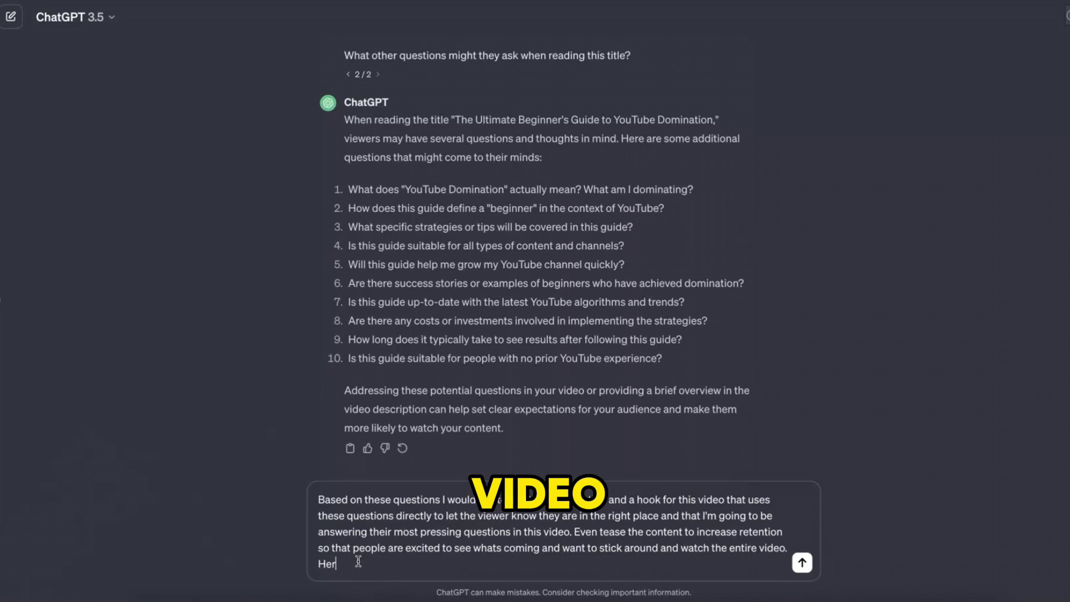
type("e are the questions I would like you to focu")
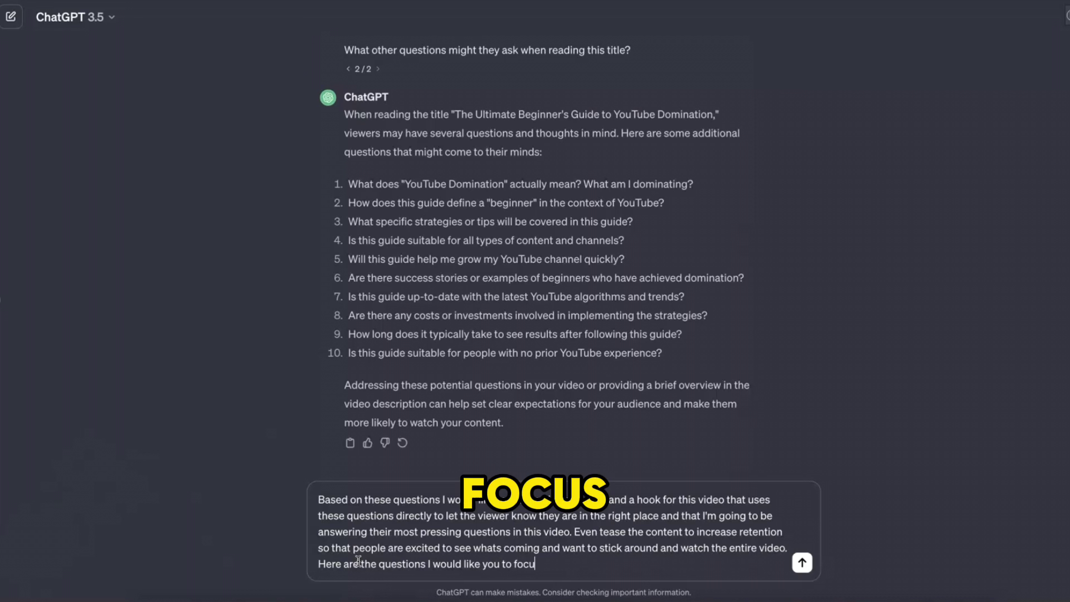
type("roduction and hook")
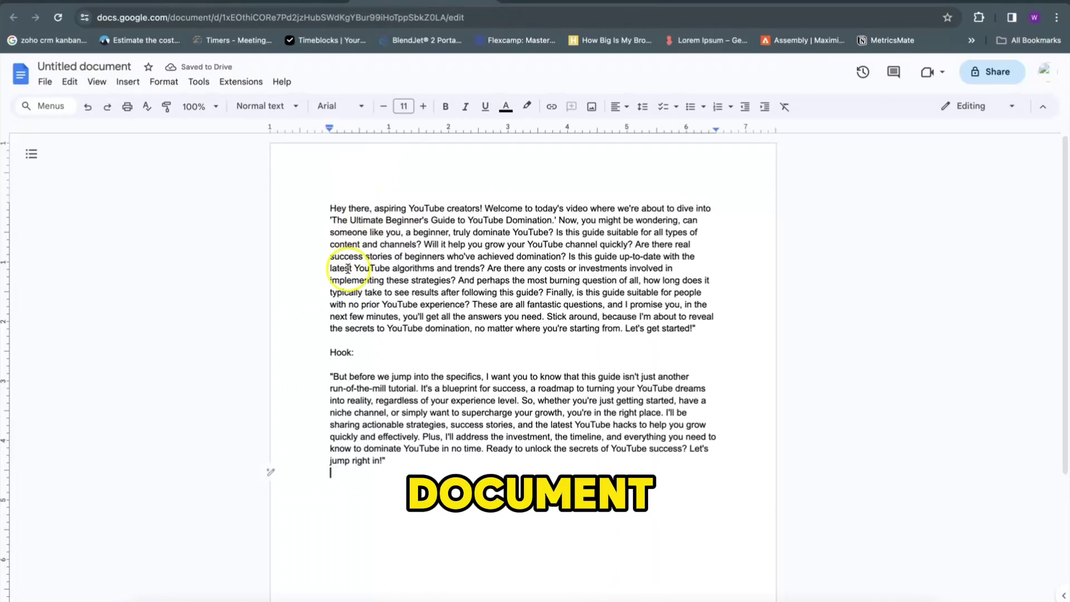
Finish the rewritten intro and add a bold 'The Ultimate Beginner's Guide to YouTube Domination' title
type("In fact its very possible for people just like you to do it. New channels are launched daily that have explosive success. And in this video we will be covering exactly how they are doing it regardless of their experience level.  We will cover things like:  How to grow your YouTube channel quickly with the latest strategies and trends in the YouTube Algorithm. What types of channels this works for and which ones it wont. Exactly what equipment and tools to invest in. How long it will take to start g")
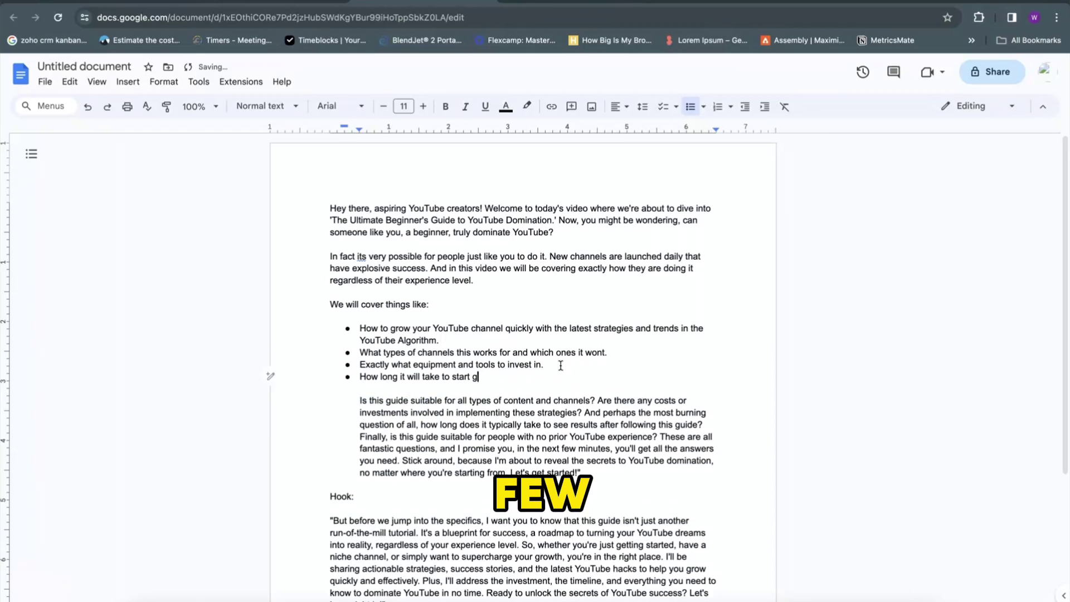
type("etting series results And how you as a beginner can dominate on YouTube this year.")
key("Return")
type("The Ultimate Beginner's Guide to YouTube Domination")
left_click_drag(528, 245, 275, 177)
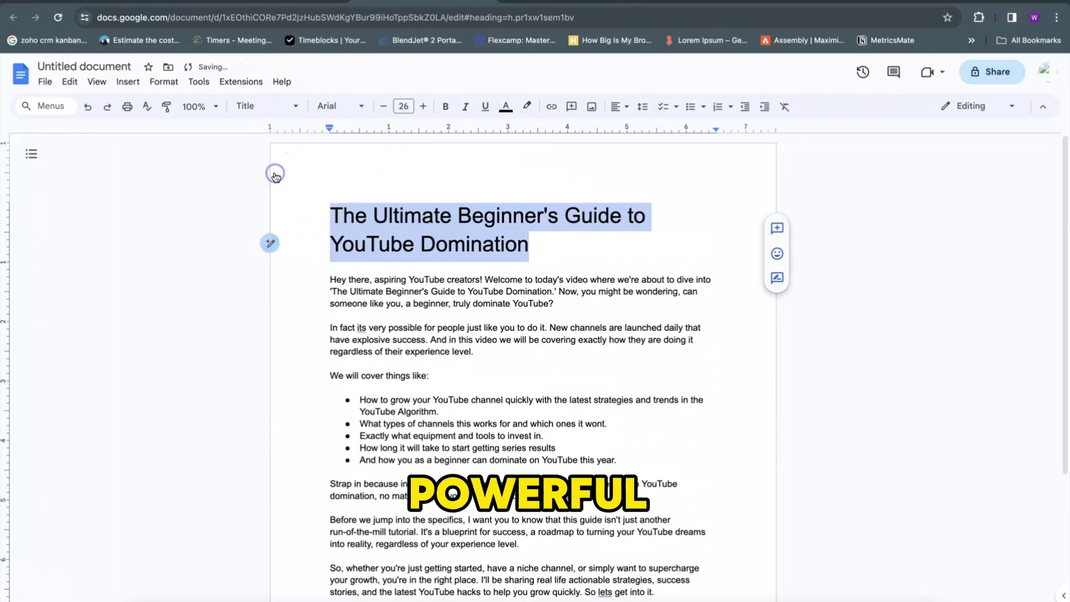
key("ctrl+b")
left_click(533, 265)
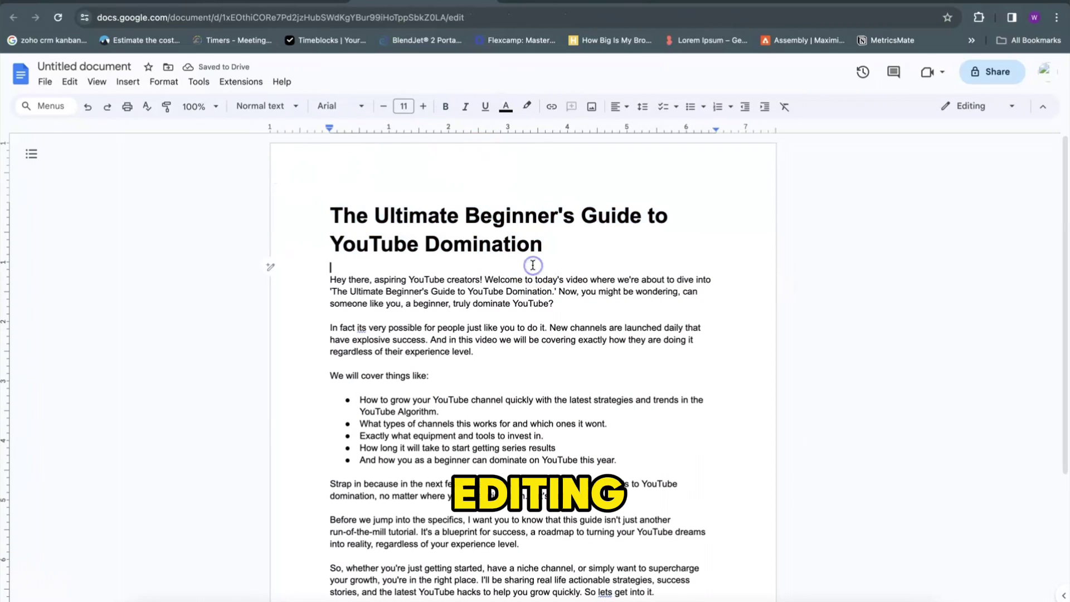
Send the script intro to ChatGPT, then request talking points for the video's body sections
left_click_drag(327, 215, 657, 593)
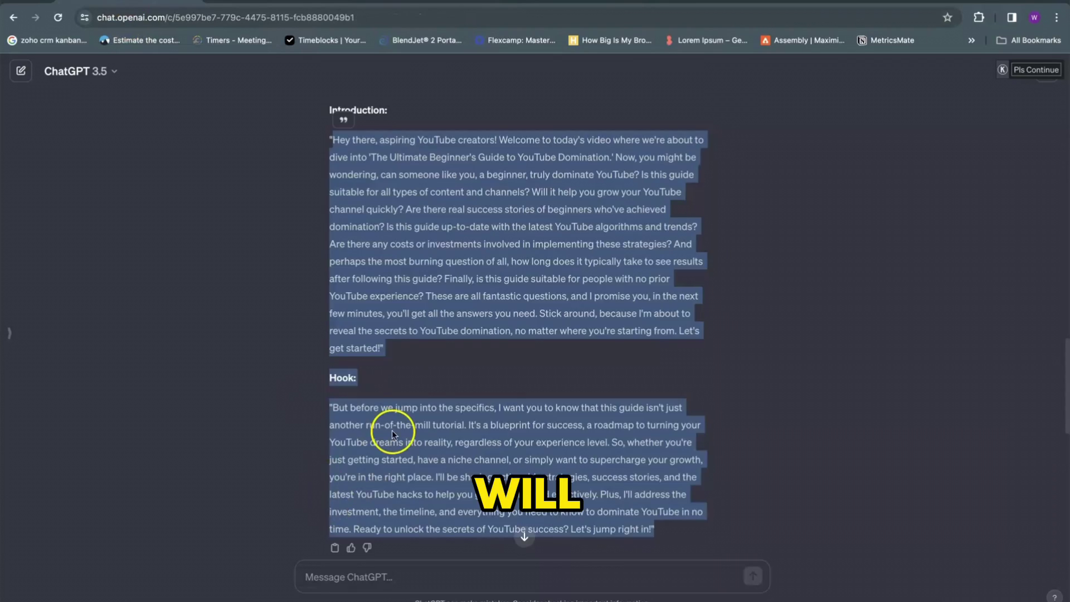
left_click(366, 577)
type("Here is a list ")
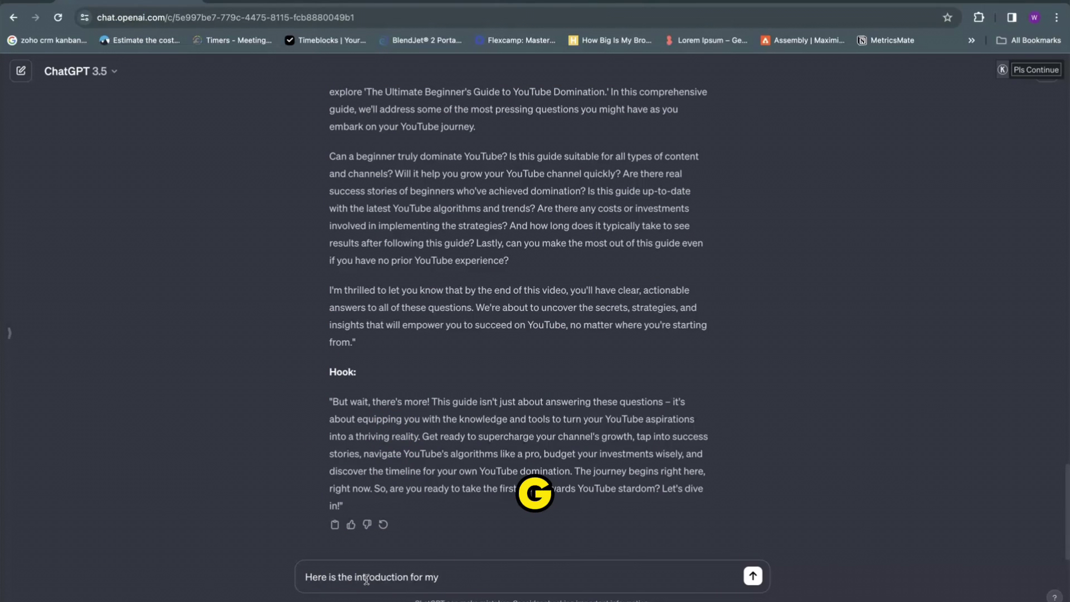
type("g points for things")
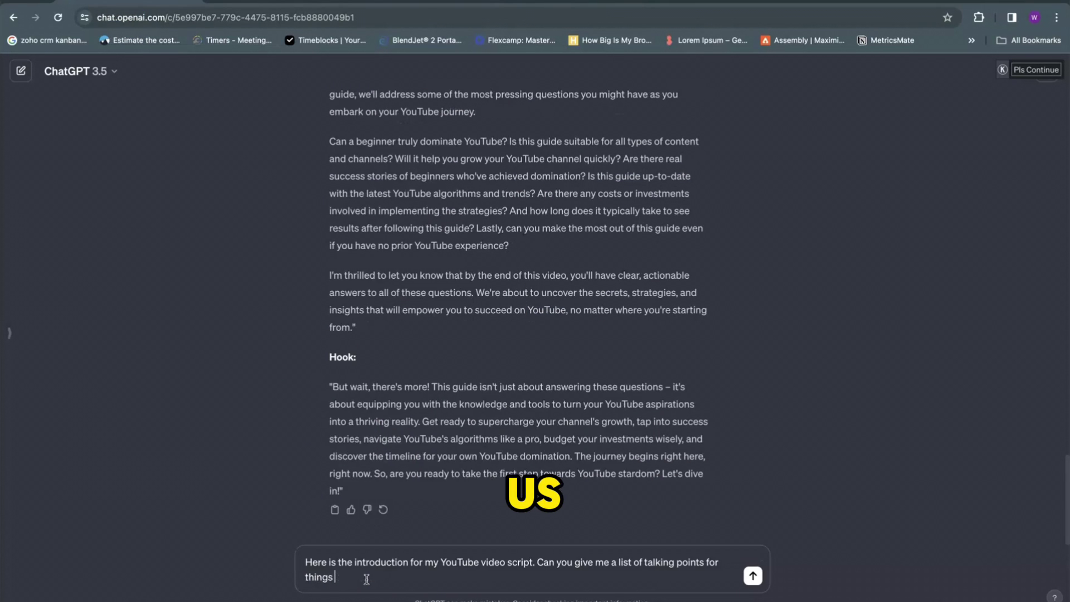
type("is video. Here is the script: \"")
key("ctrl+v")
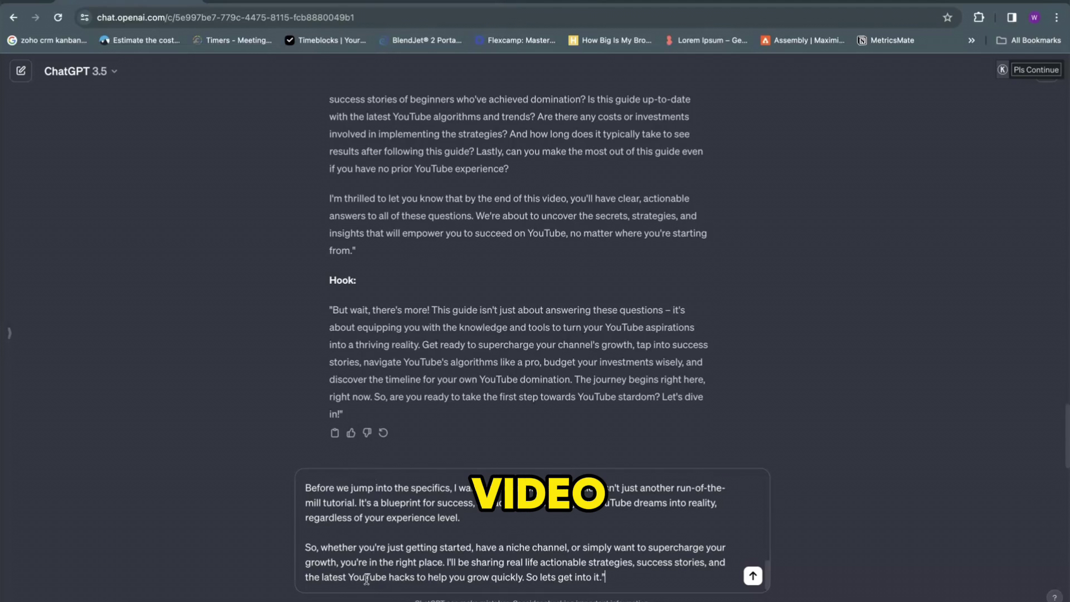
key("Return")
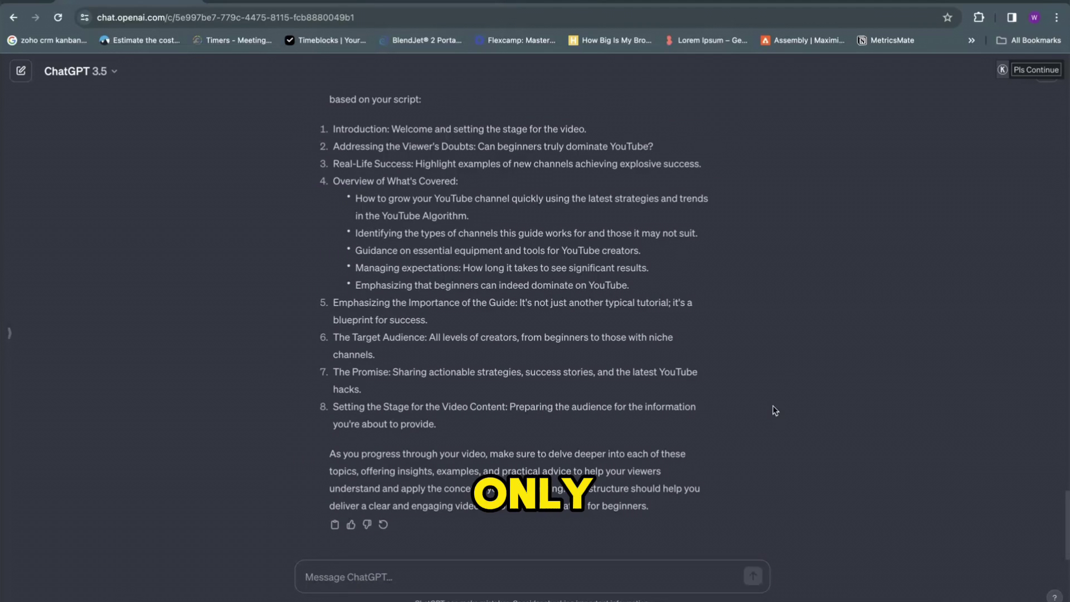
type("These only address the intro. I want talking p")
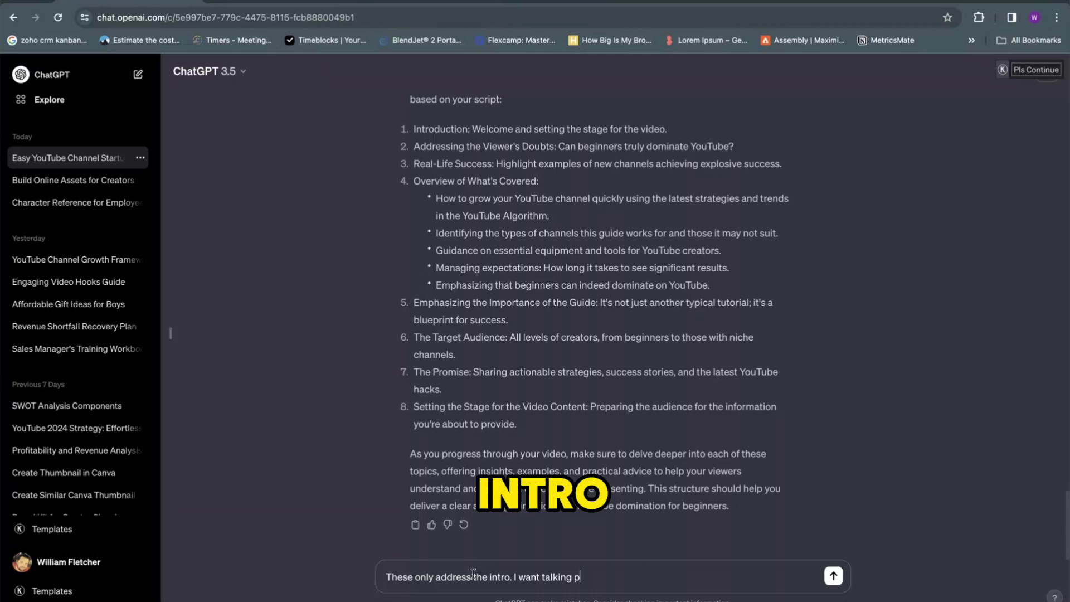
type("deo script. I want you to give me talking points for the")
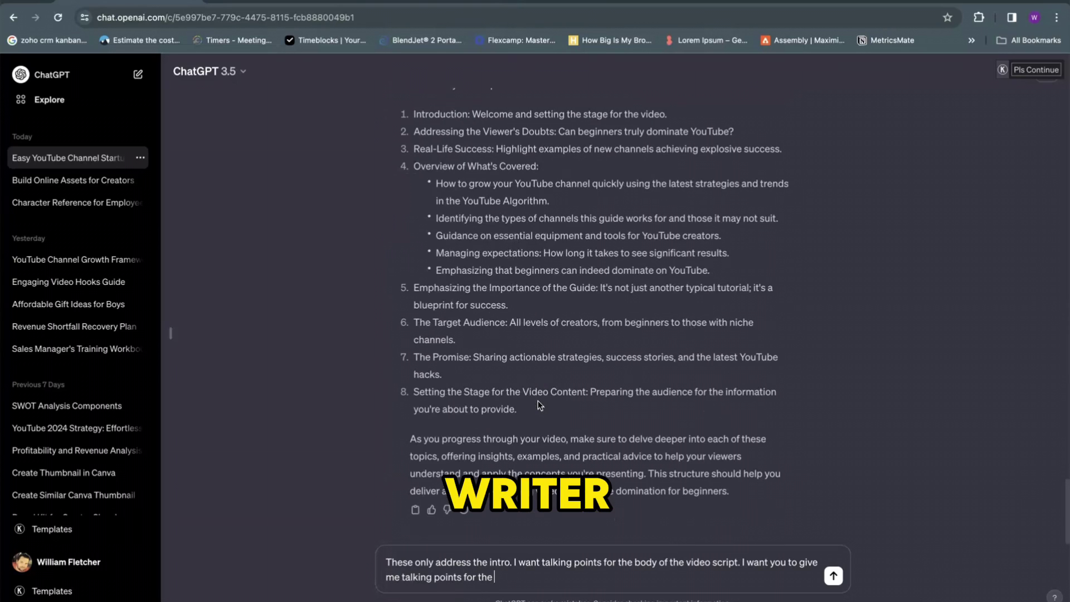
type(" you will cover things")
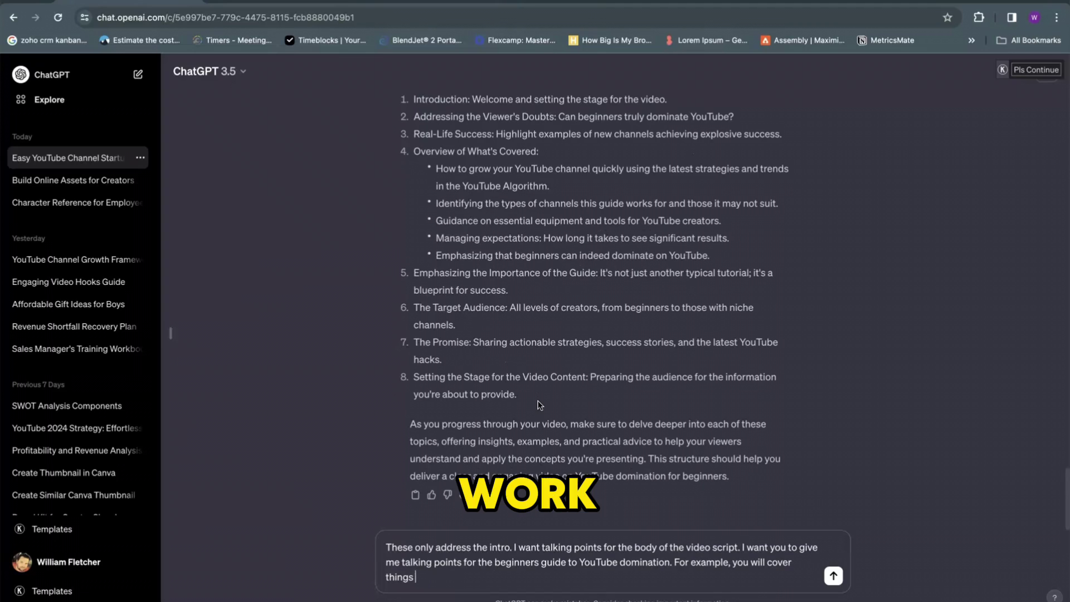
type("niches this stra")
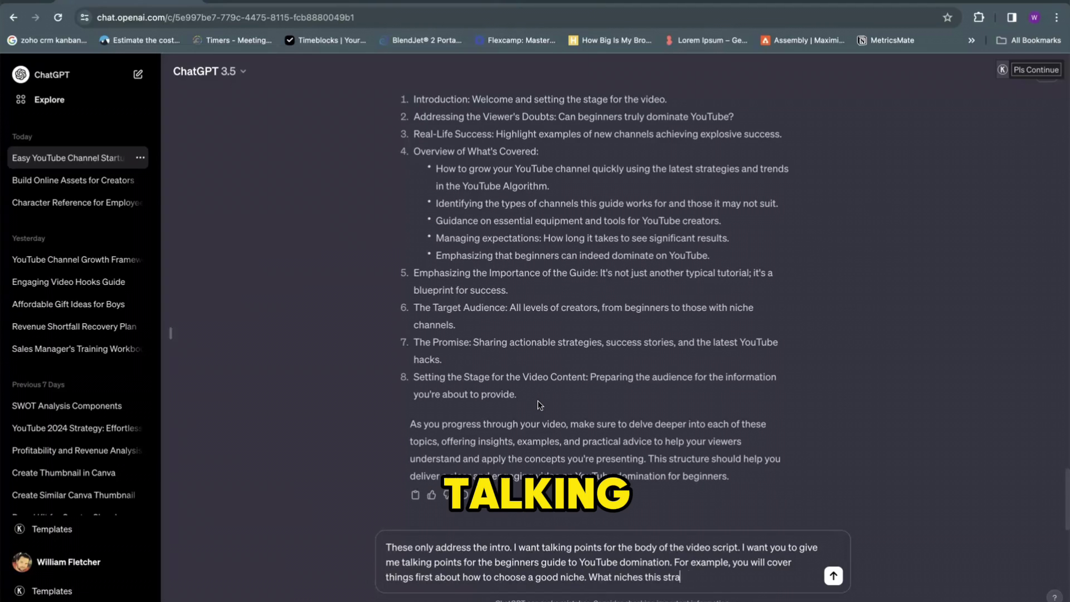
type(" How to come up with video ideas. How to write titles to")
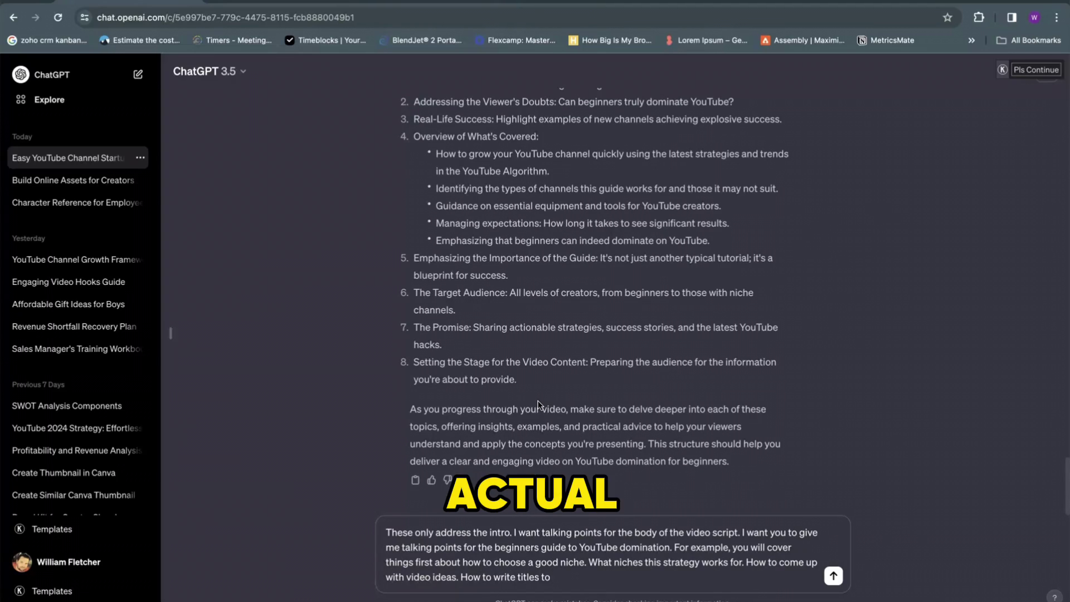
type("ck. How to crea")
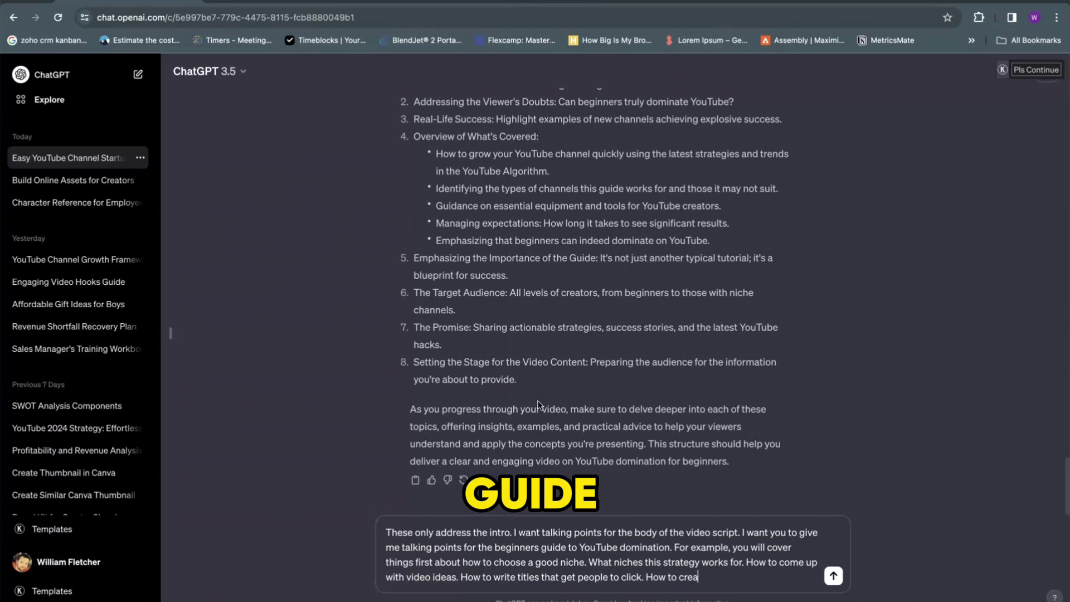
type("te thumbnails that get clicks. How to script great")
type("videos.")
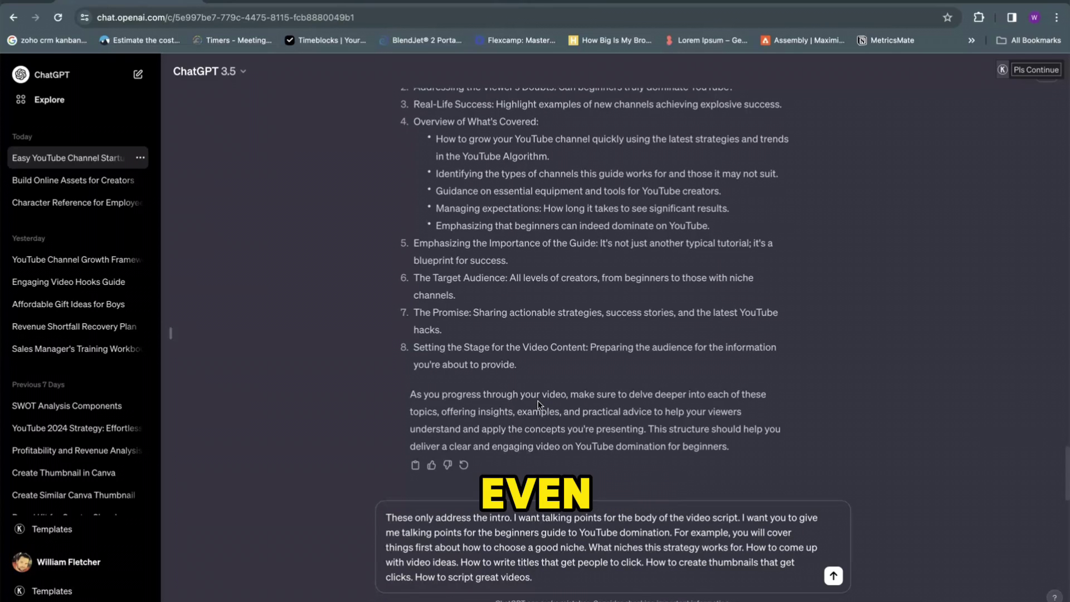
type("How to create content buckets that keep ")
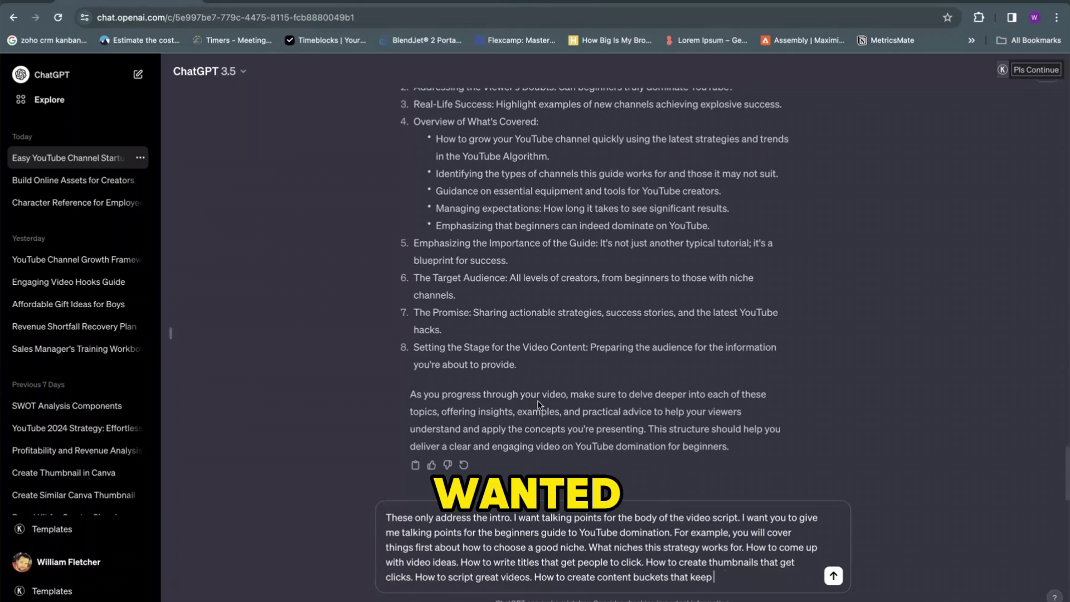
type(". How to get ")
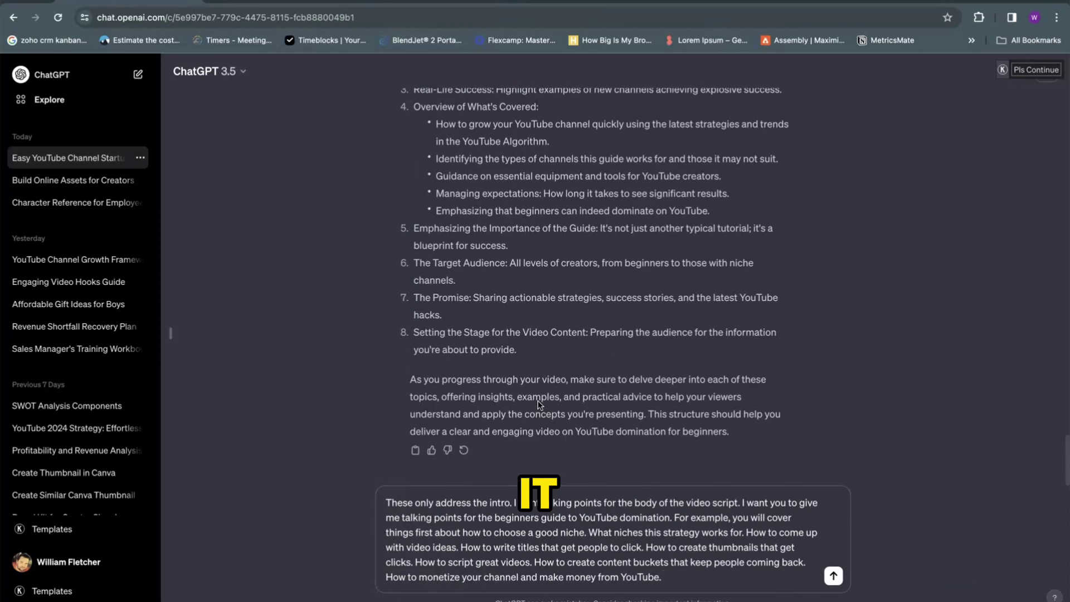
type("rporate all these ideas into a l")
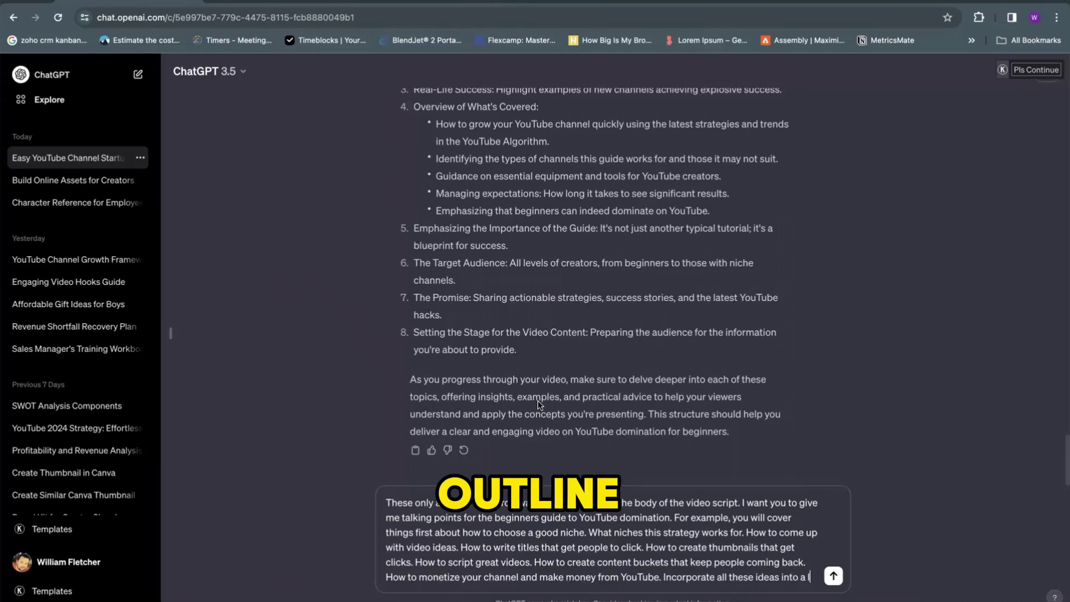
type("ist of talking points for this video.")
key("Return")
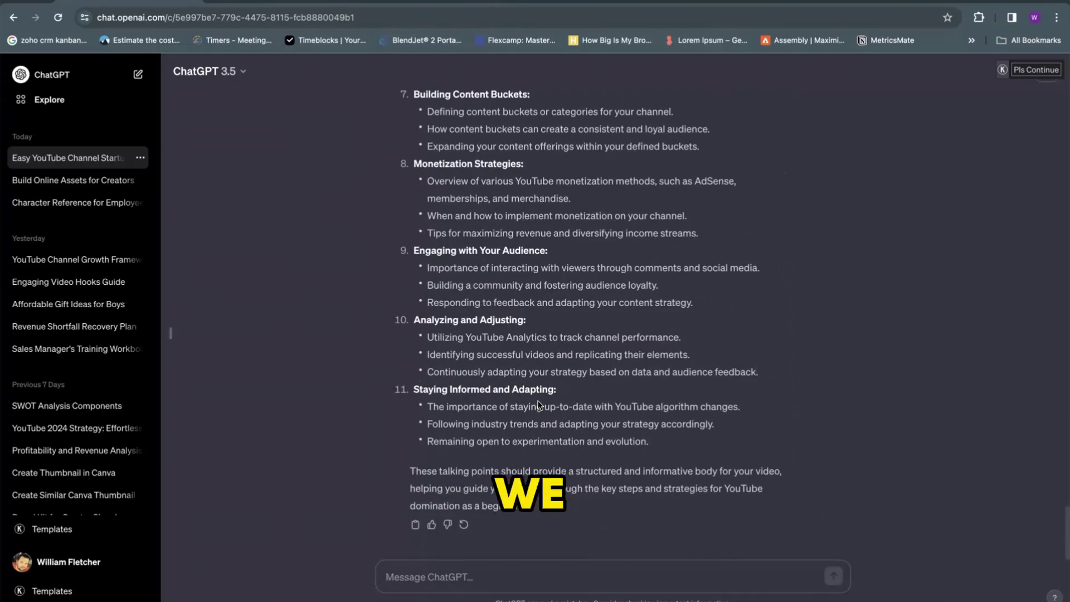
Paste the talking points into the script and select the Choosing the Right Niche section
left_click_drag(651, 441, 276, 3)
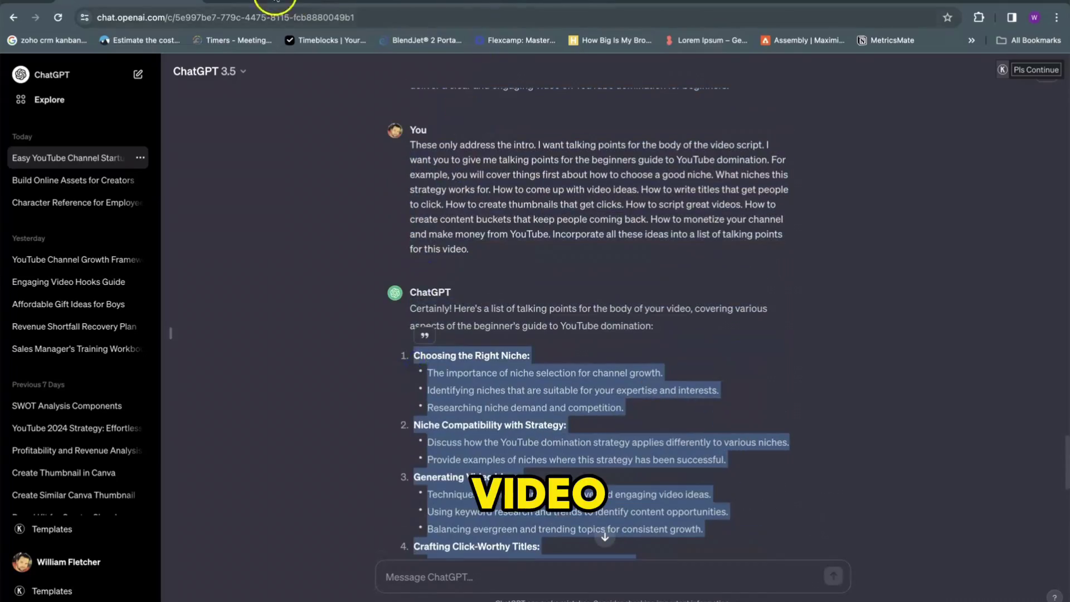
key("ctrl+v")
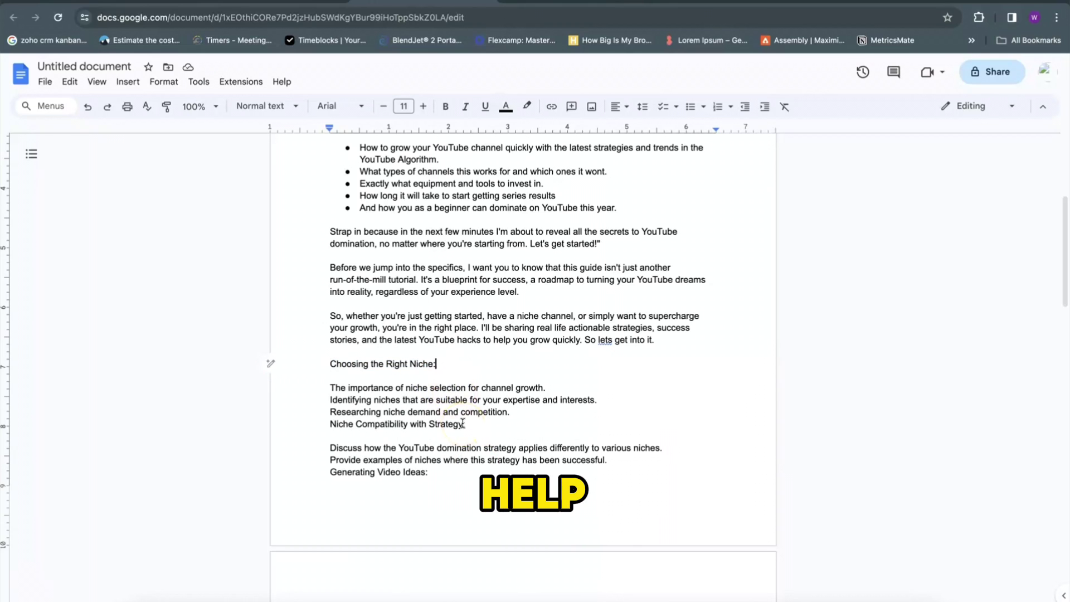
mouse_move(463, 423)
left_mouse_down()
mouse_move(329, 387)
mouse_move(328, 363)
left_mouse_up()
key("ctrl+c")
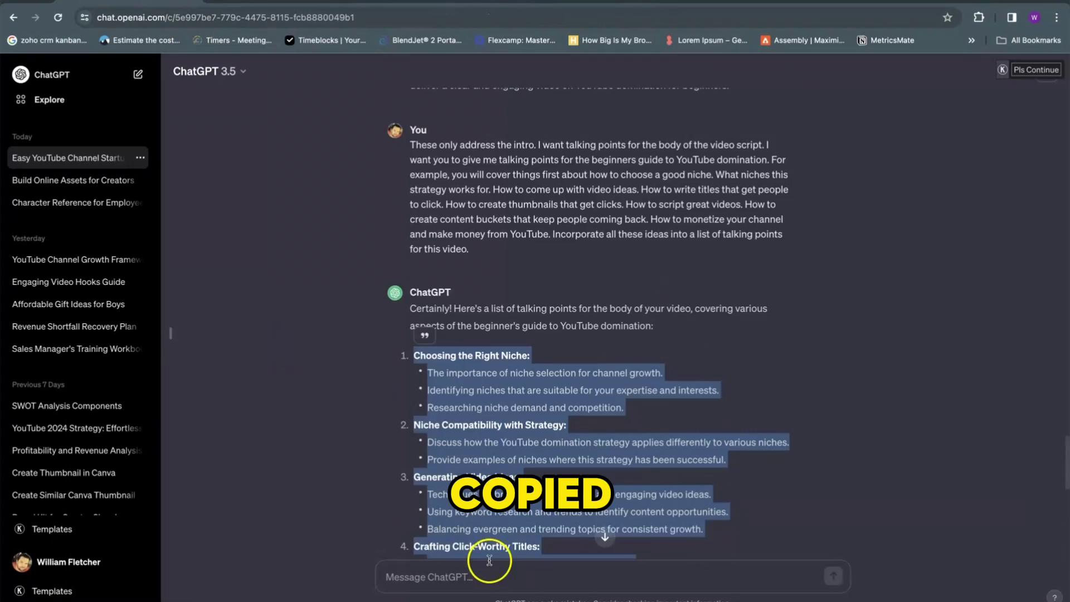
Send a detailed prompt asking ChatGPT to write the script for the Choosing the Right Niche section
left_click(490, 560)
scroll(489, 560, "down", 10)
type("Ok, now right the words for the first section of the script :")
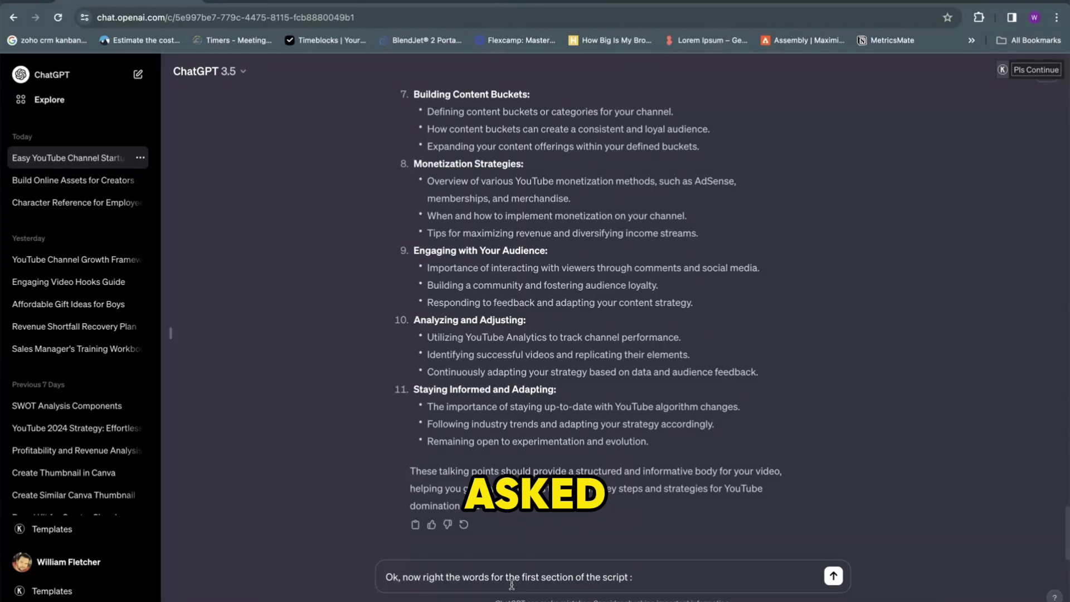
key("ctrl+v")
left_click(619, 503)
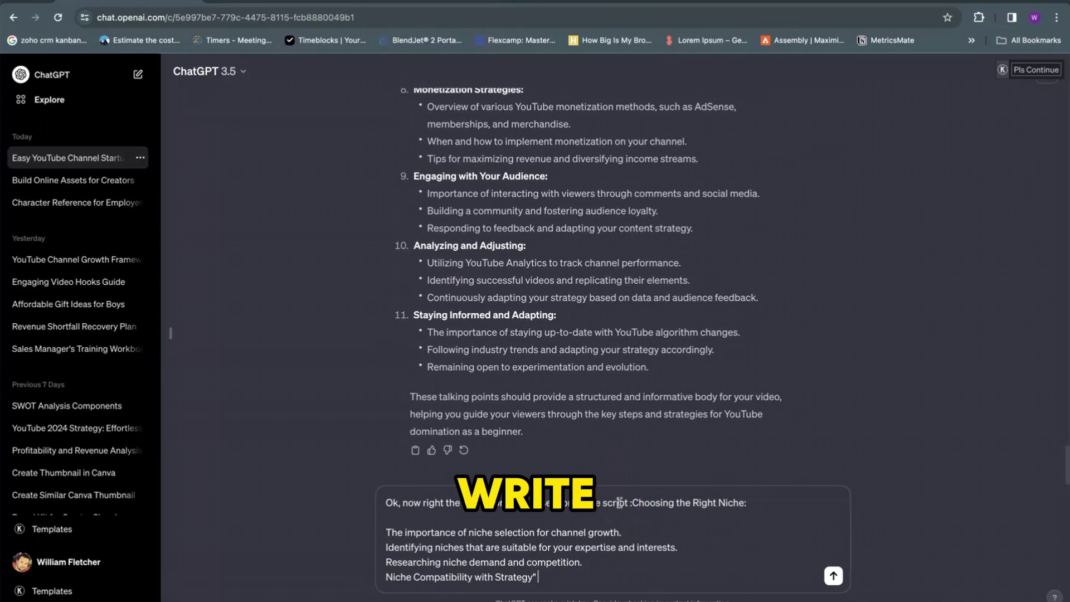
key("shift+Return")
key("shift+Return")
type("Talk about how important it is to choose a niche that")
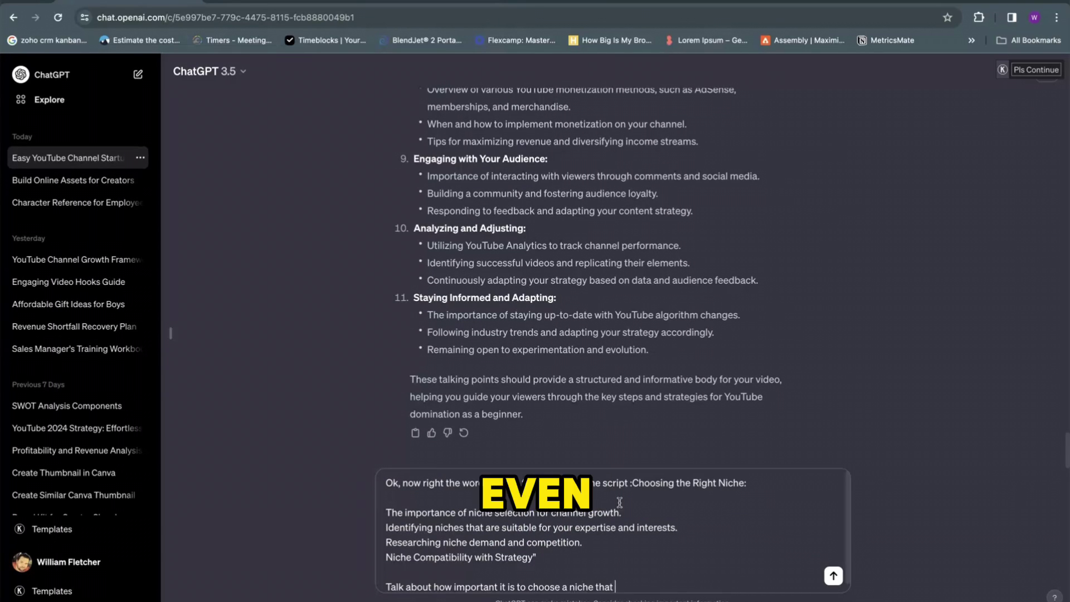
type("out and have some knowledge of experience in. If you dont have existi")
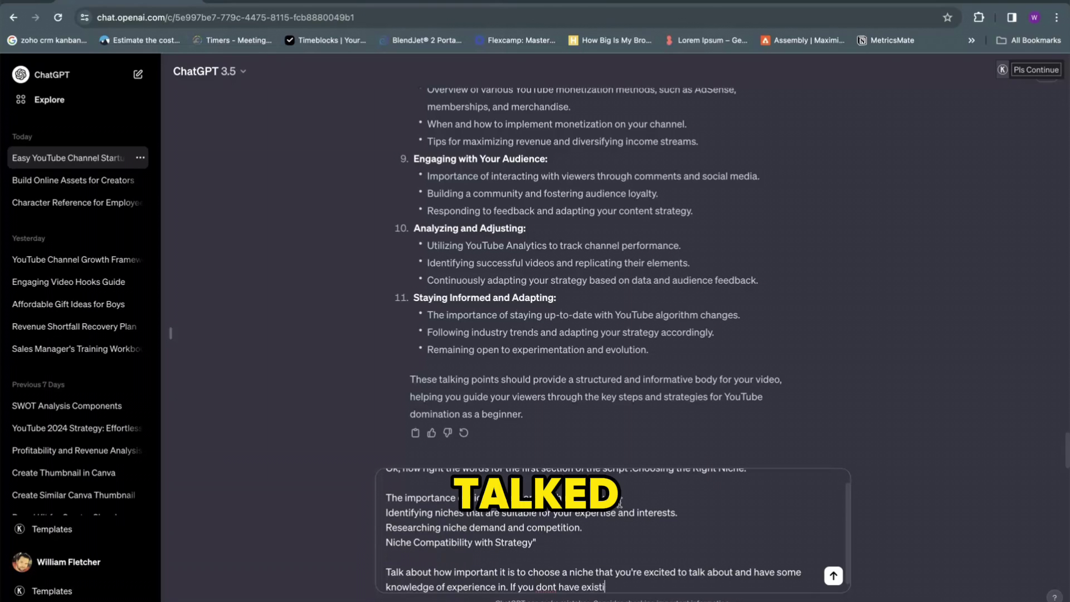
type("ow you ust be willing to l")
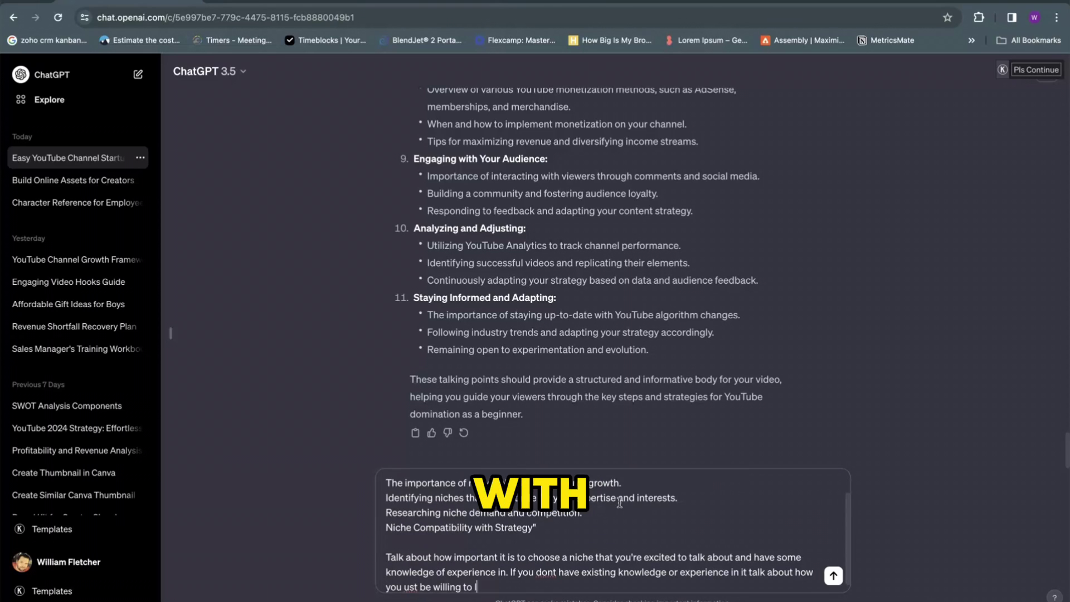
type(" Talk about the")
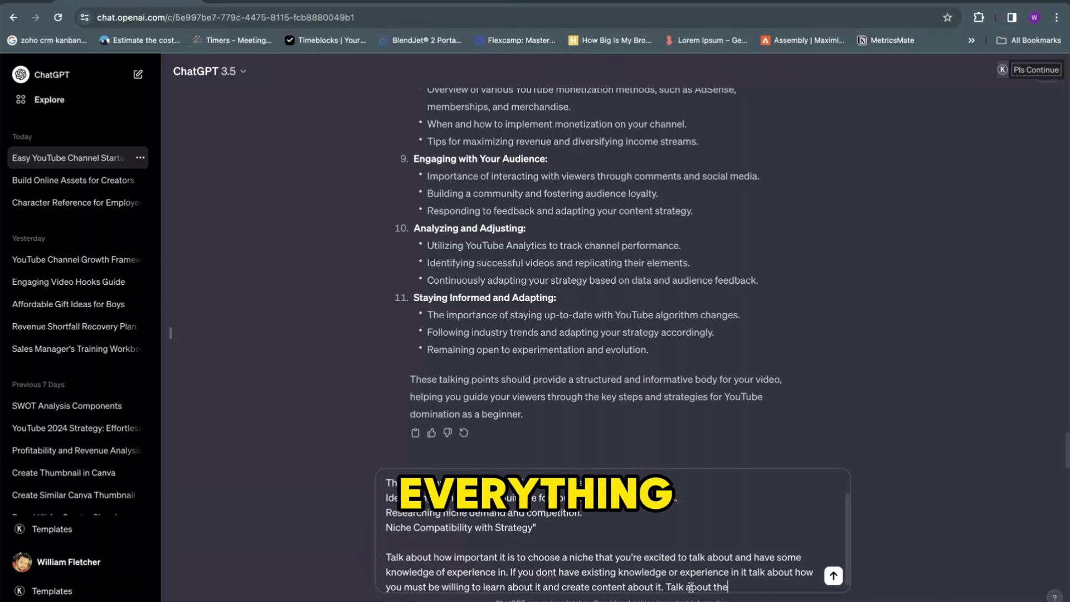
type(" strategy I'm sharing in this video works best for creat")
type("ors that want to creat")
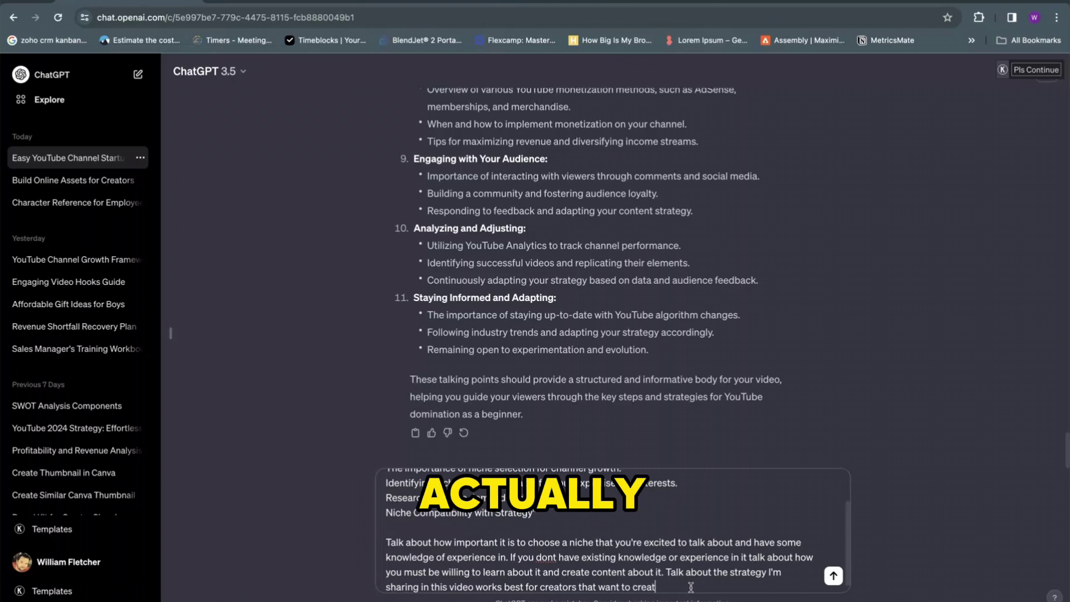
type("e educational content. Then talk about how to ")
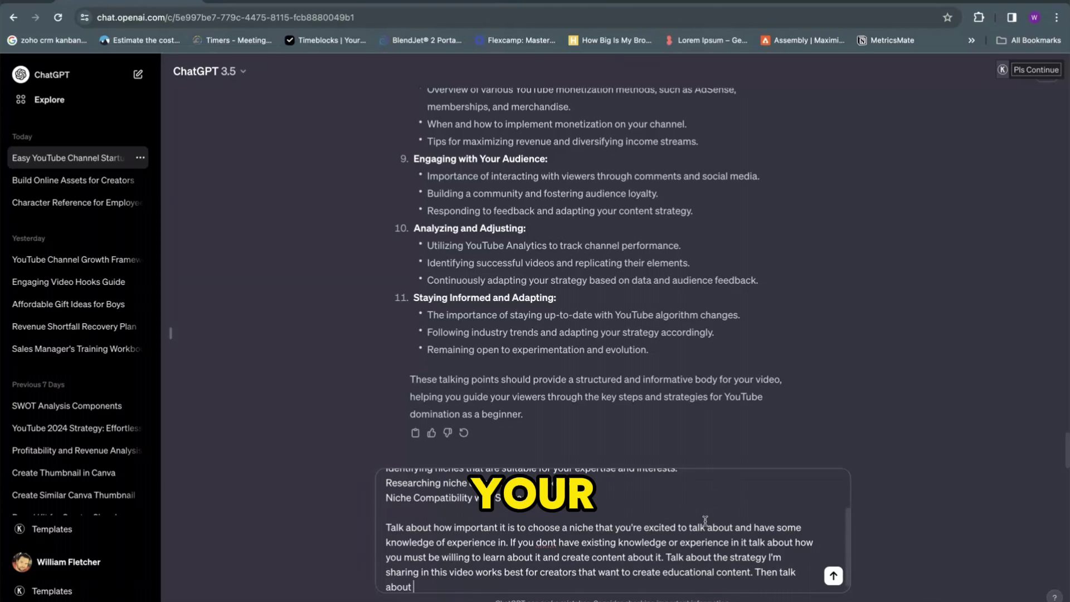
type("do good research f")
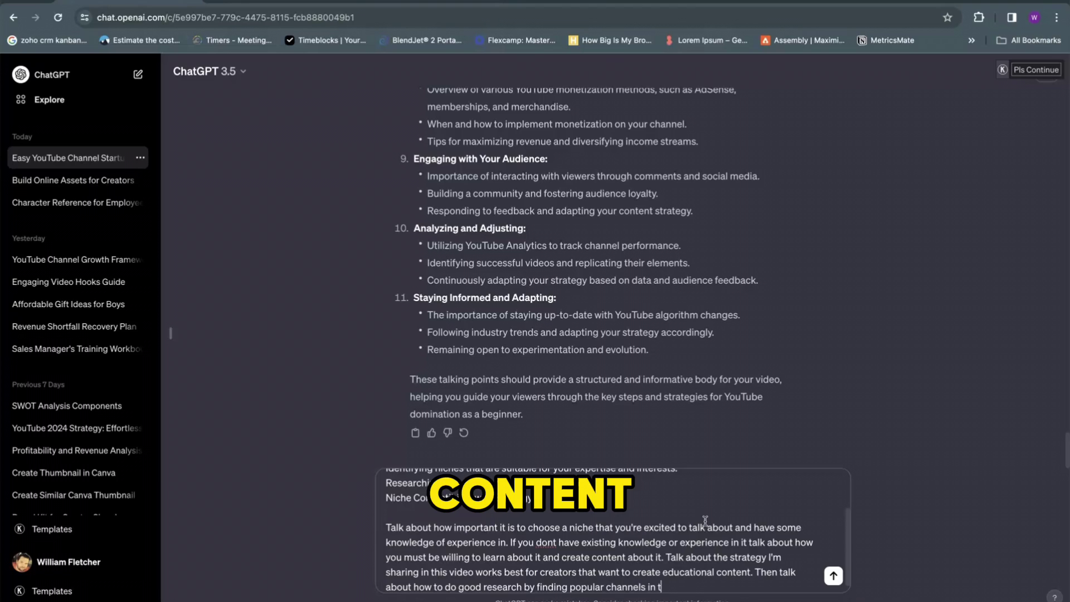
type("pics, using suggestions from YouTubes search bar and possibly even talk about using k")
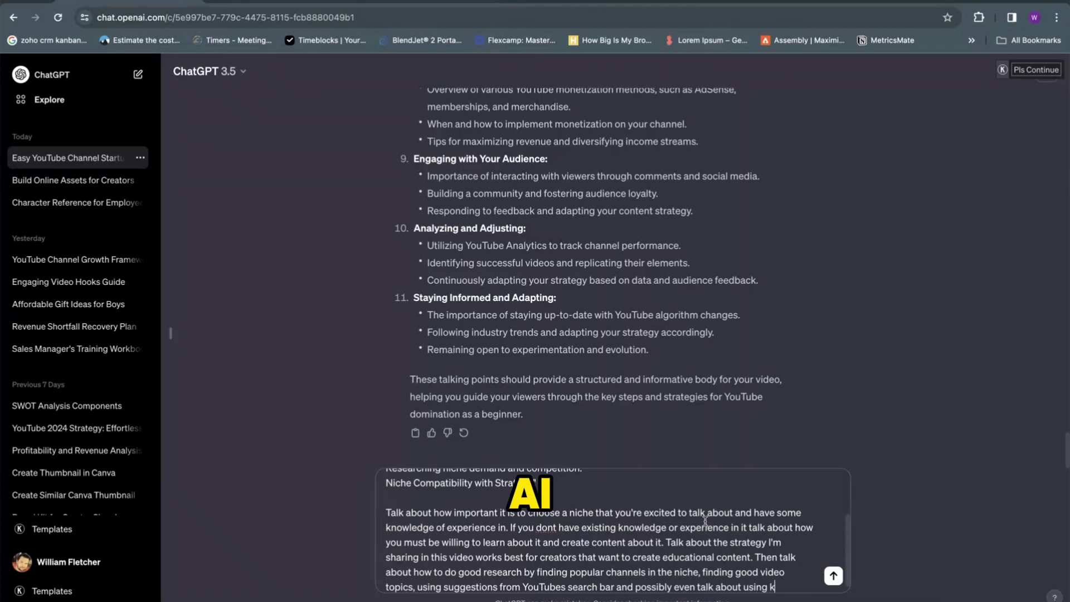
type("eyword tools like VidIQ and TubeBuddy.")
key("Return")
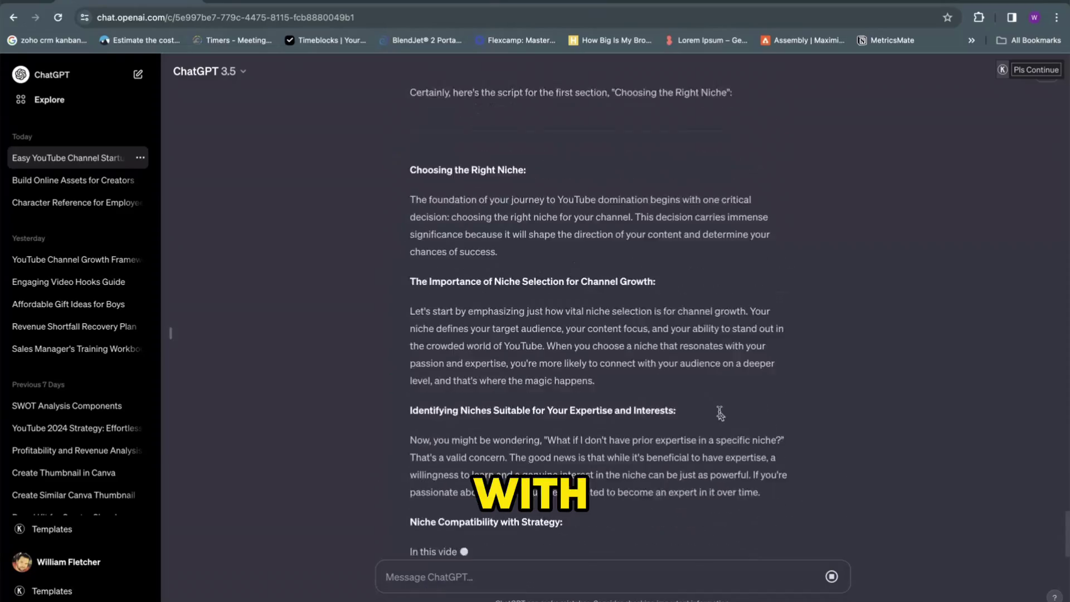
Paste ChatGPT's niche-section reply into the script and begin an opening line 'It all starts'
scroll(897, 365, "up", 10)
left_click_drag(409, 136, 543, 436)
key("ctrl+c")
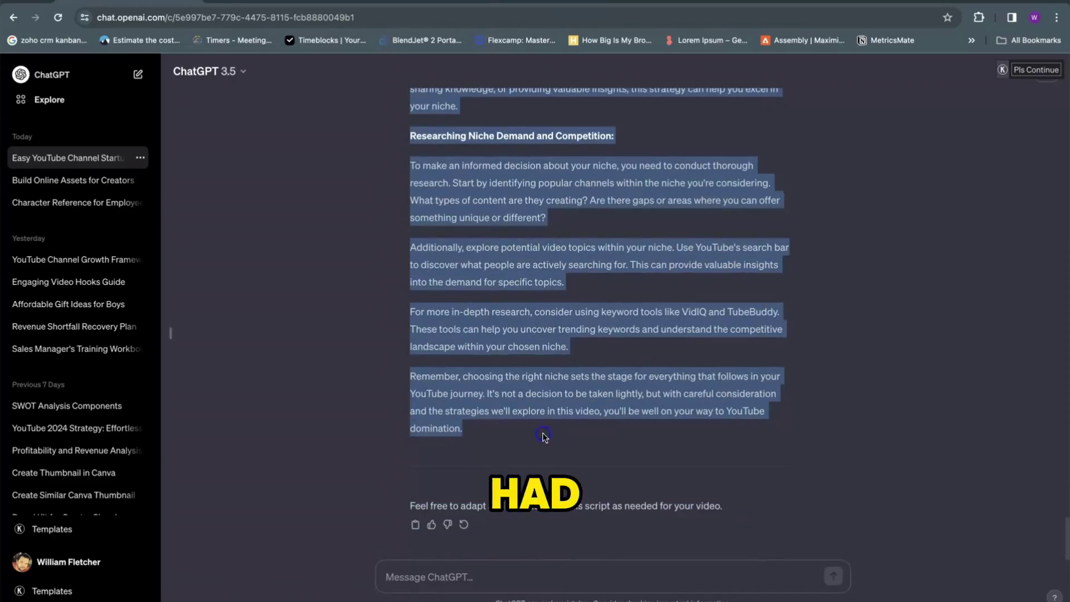
left_click(410, 11)
key("ctrl+v")
scroll(468, 386, "up", 5)
left_click(468, 386)
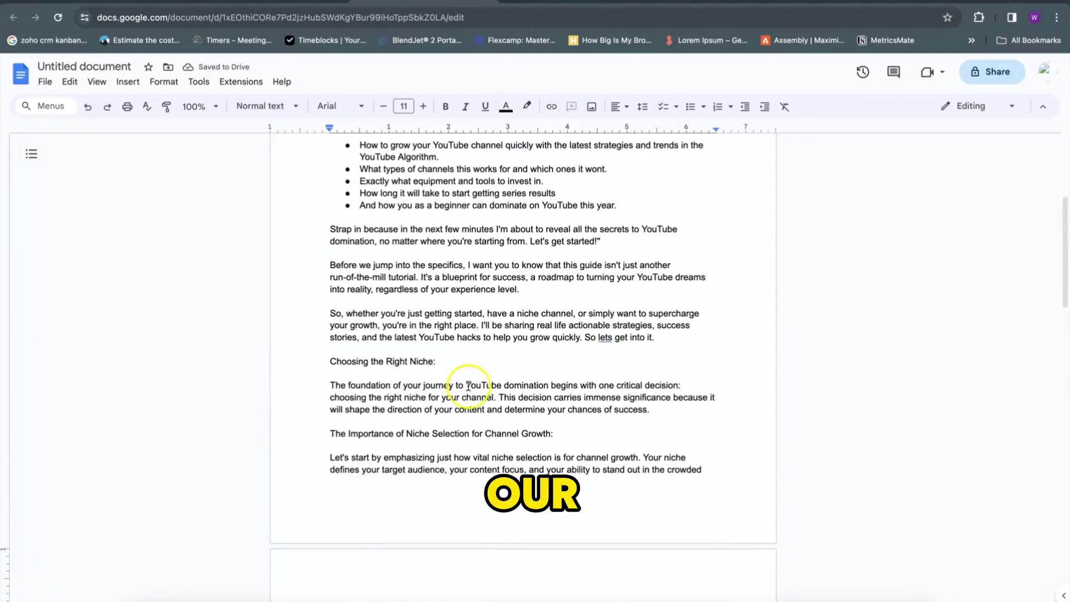
left_click(326, 361)
type("It all starts")
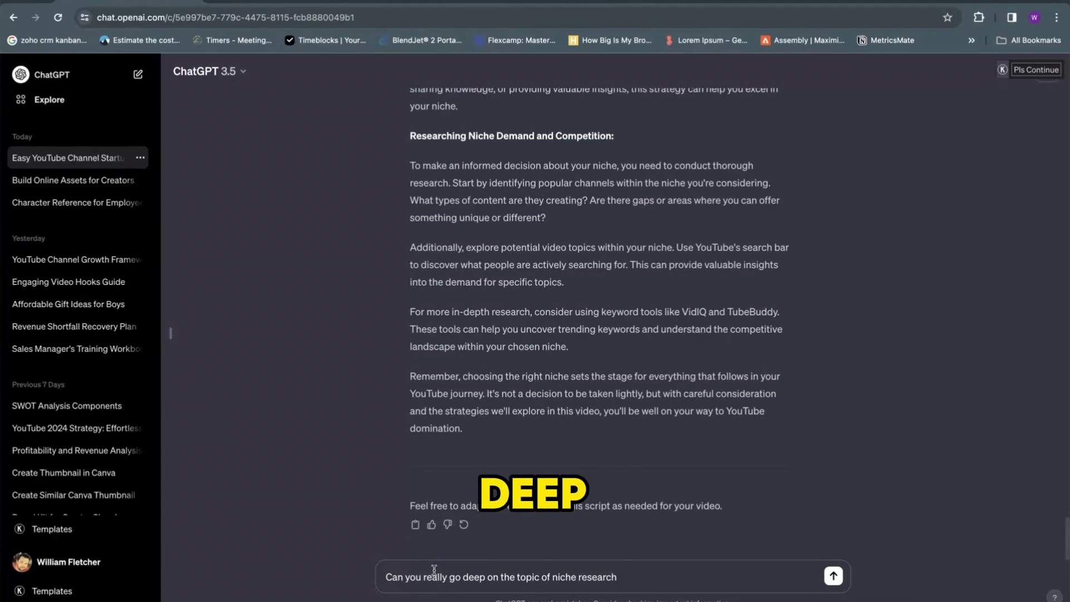
Ask ChatGPT for deep research on reverse-engineering similar channels, then for that text without headings
type("ss of similar channle")
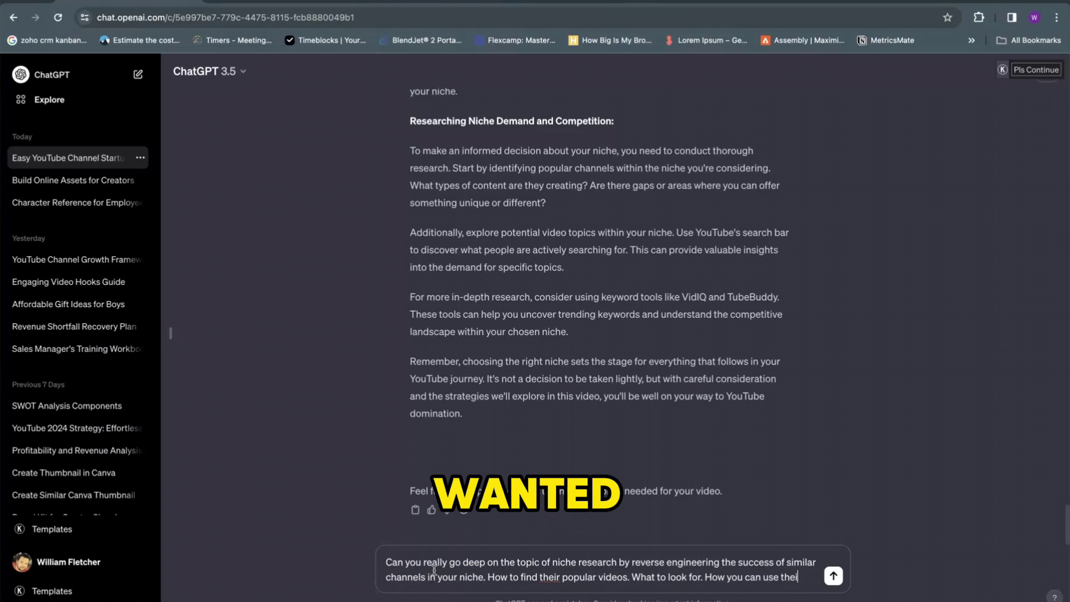
type("r success to create your success on Youtube. This is the section I really want to expand on \"")
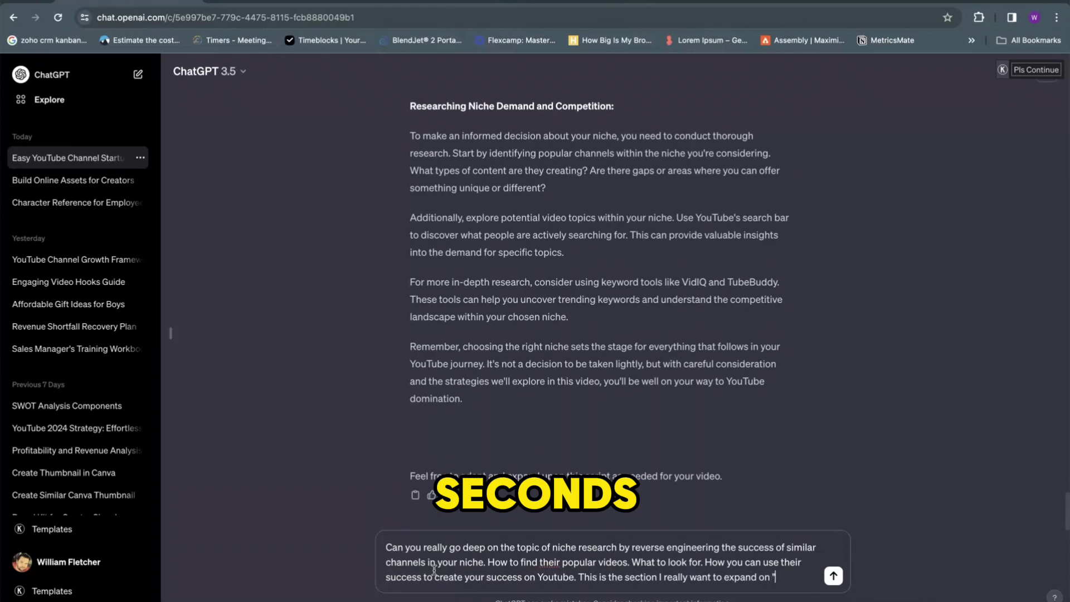
type("To make an informed decision about your niche, you must first conduct thorough research. Start by identifying popular channels within the niche you're considering. What types of content are they creating? Are there gaps or areas where you can offer something unique or different? What are their popular videos. On those popular videos what are people commenting.\"")
key("Return")
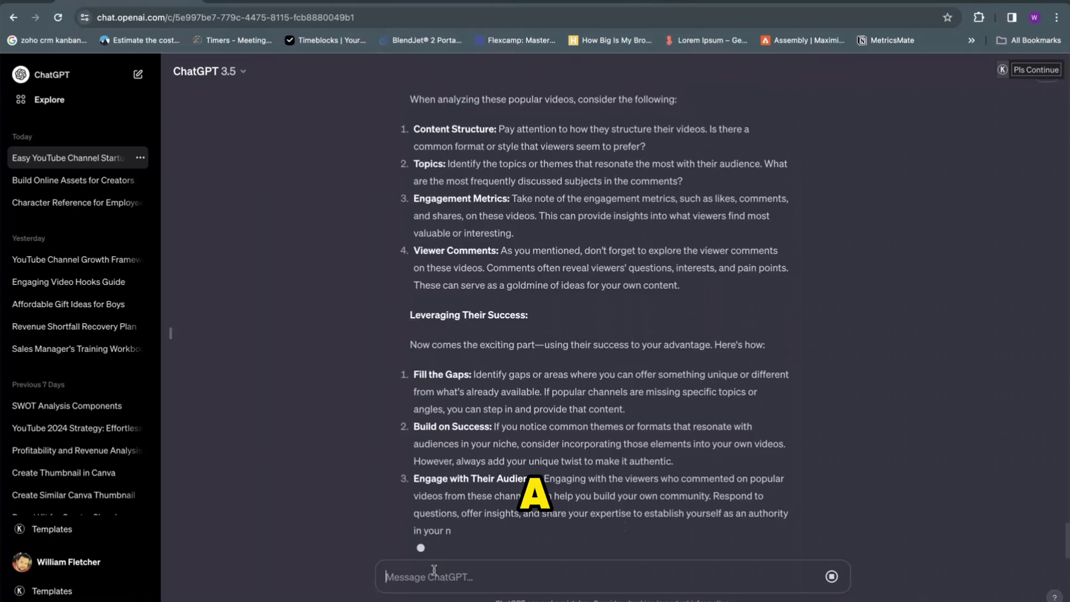
type("Can you give me just the words of the script and not the secti")
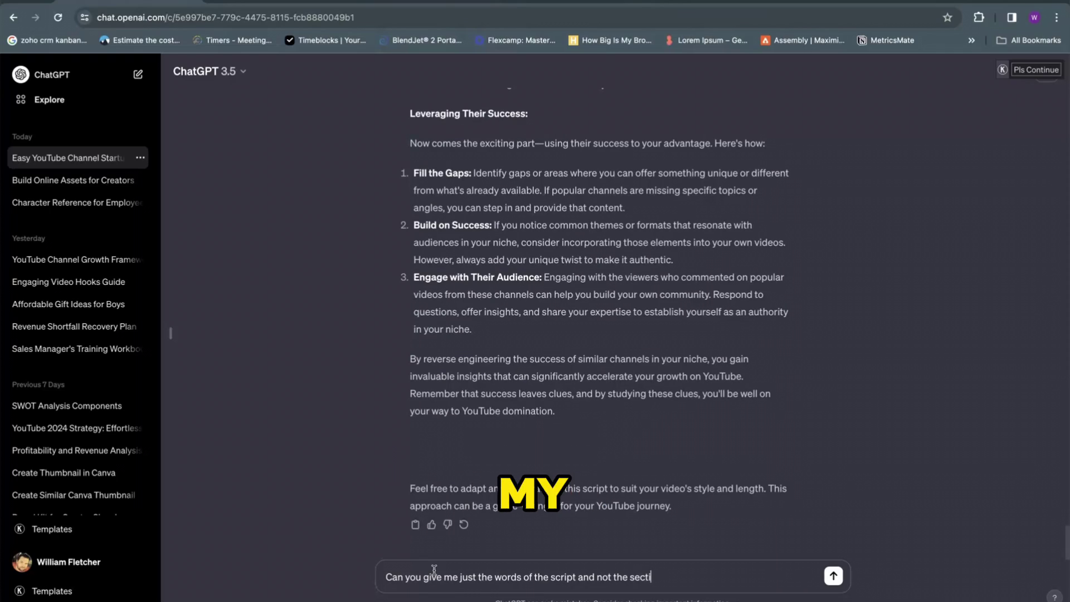
type("on headings?")
key("Return")
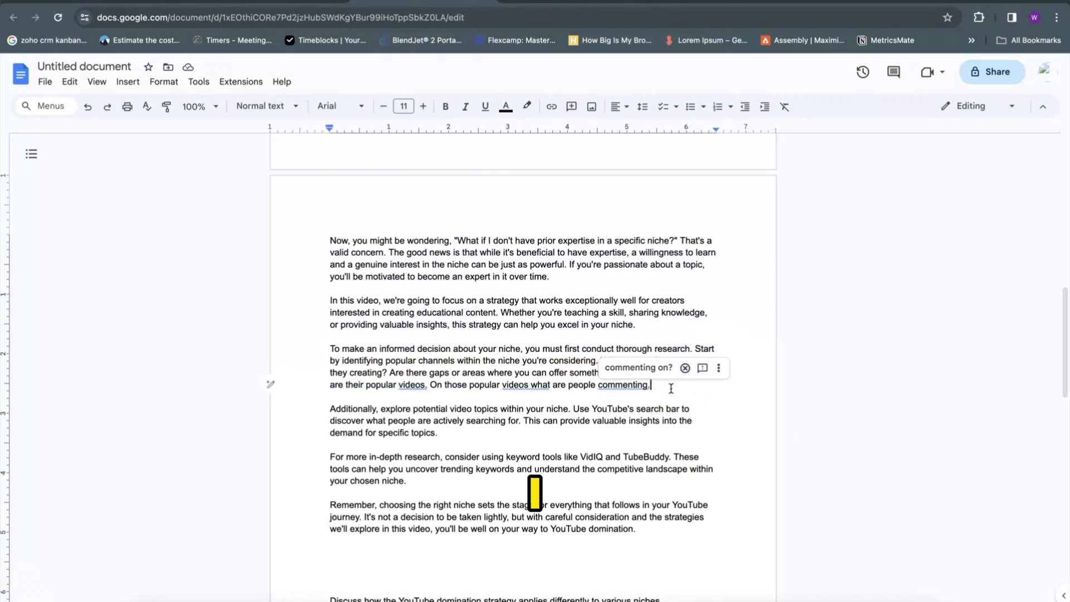
Paste the research text after 'commenting.' and remove the Identifying Popular Channels heading
key("ctrl+v")
scroll(446, 276, "up", 1)
scroll(474, 290, "up", 6)
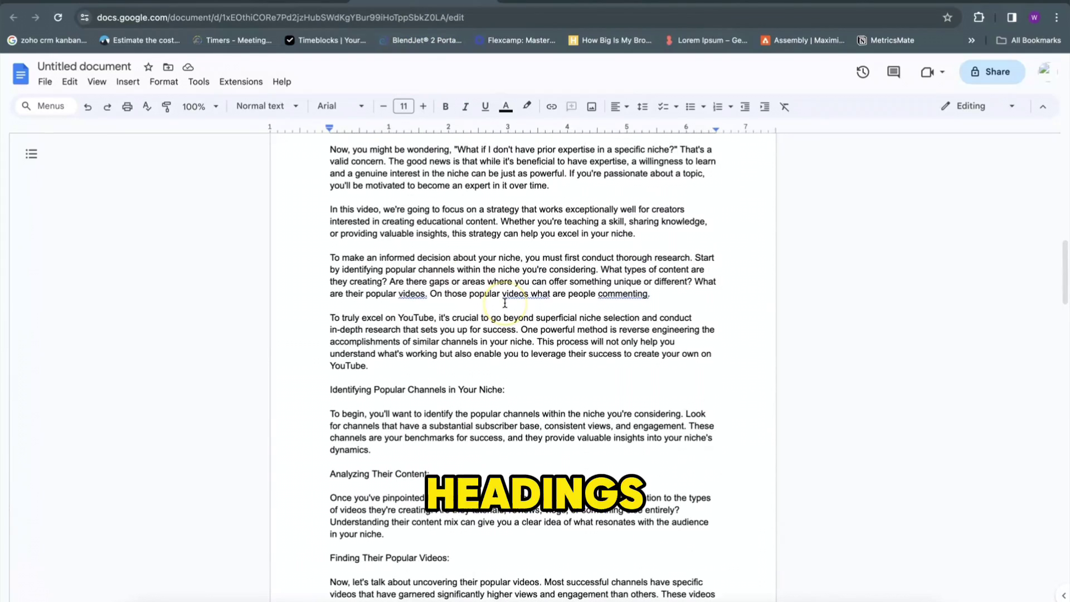
scroll(505, 303, "down", 1)
left_click_drag(687, 395, 330, 370)
key("BackSpace")
Delete the Analyzing Their Content and Finding Their Popular Videos headings, then check word count (1045 of 1317)
scroll(586, 346, "down", 1)
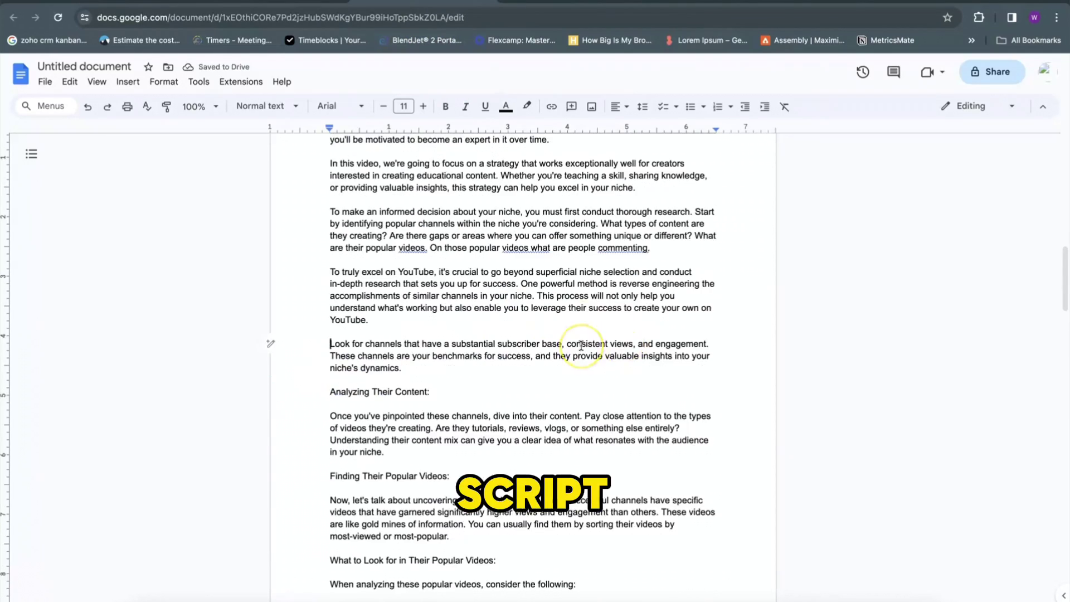
scroll(502, 306, "down", 1)
left_click_drag(430, 336, 401, 312)
key("BackSpace")
scroll(540, 333, "down", 2)
scroll(578, 339, "down", 1)
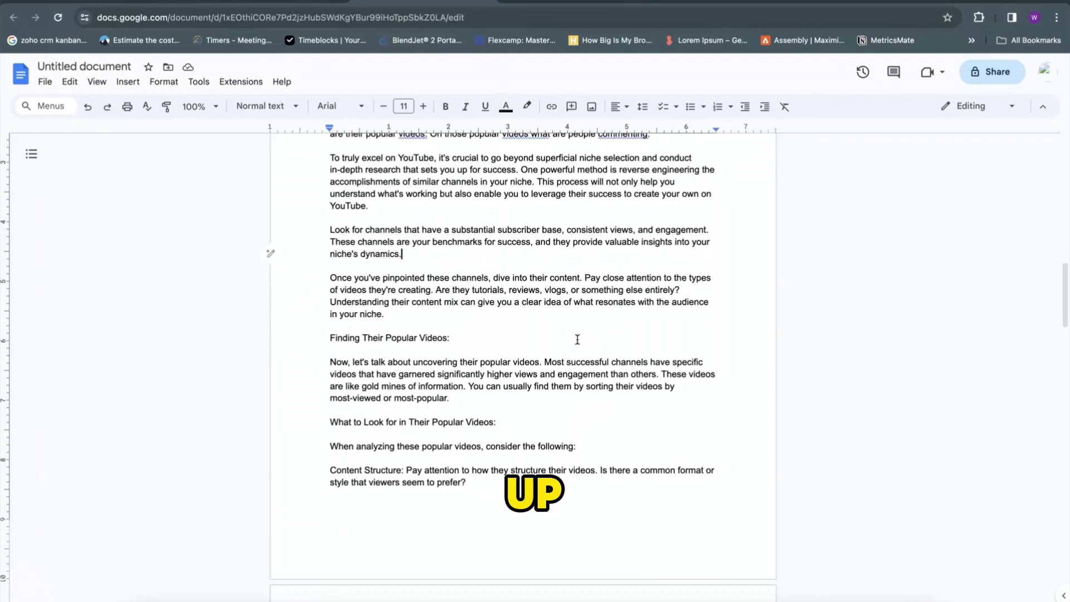
key("BackSpace")
key("BackSpace")
left_click(551, 343)
scroll(546, 348, "down", 1)
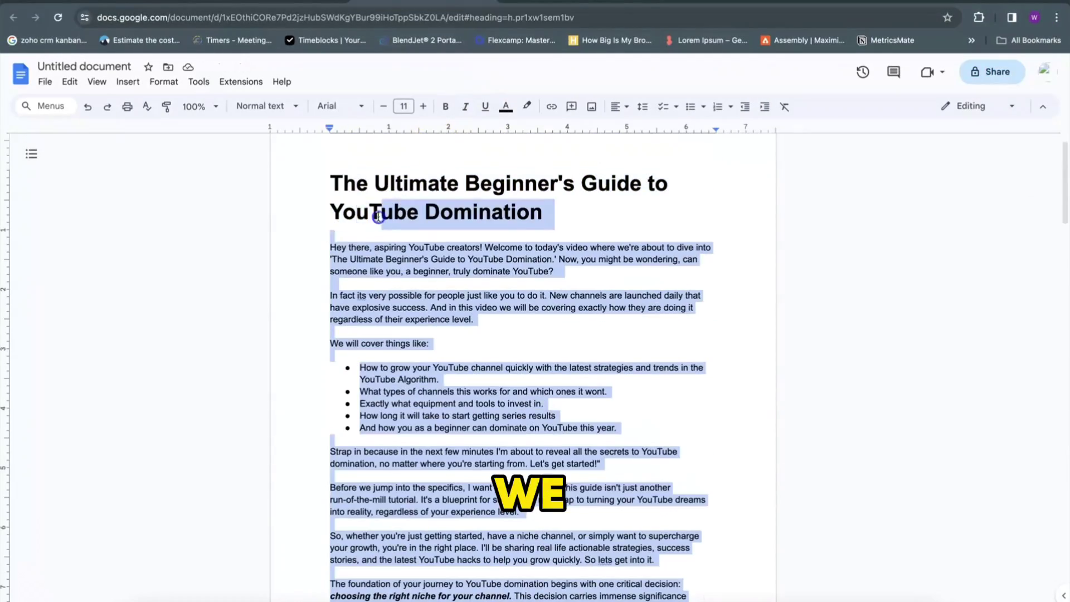
left_click(203, 92)
left_click(224, 126)
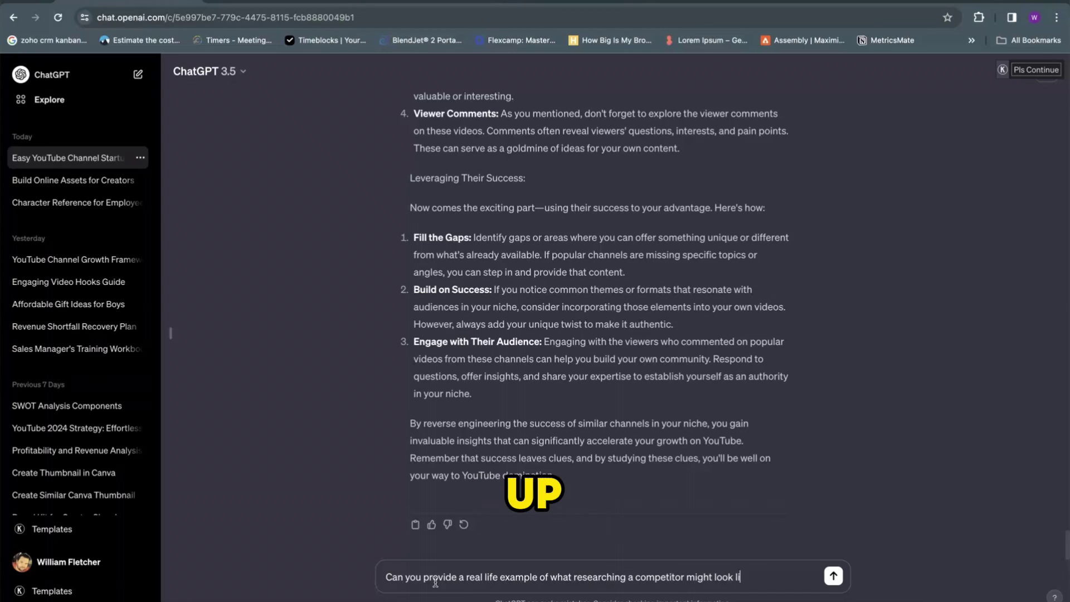
Ask ChatGPT for a real-life competitor research example and copy its PhotographyPro step-by-step reply
type("the details of capturing their most viewed videos in a spreadsheet and how you could use")
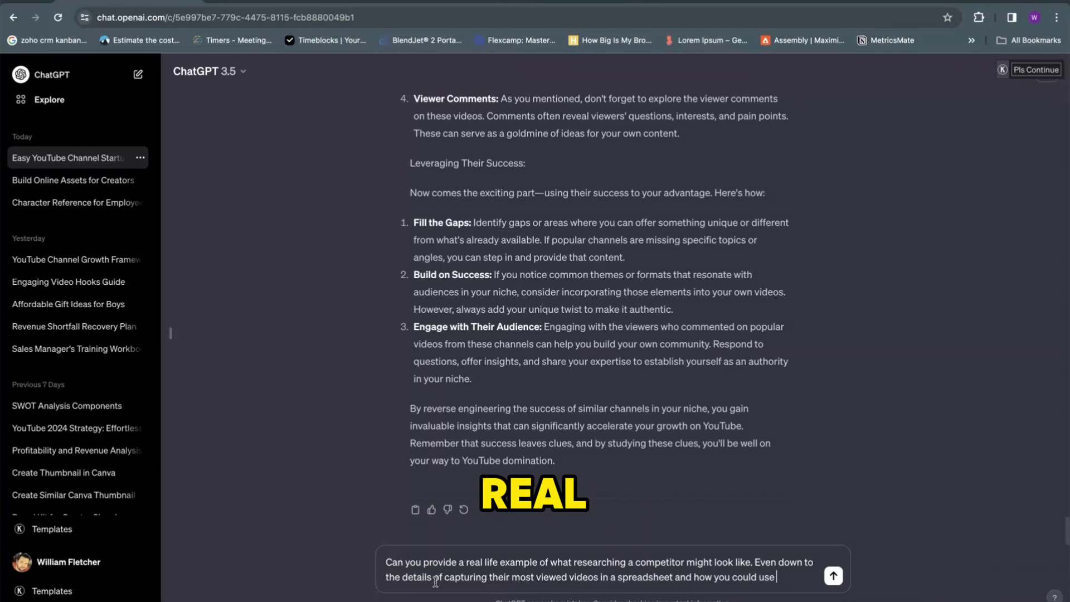
type(" come up with your own topics and titles?")
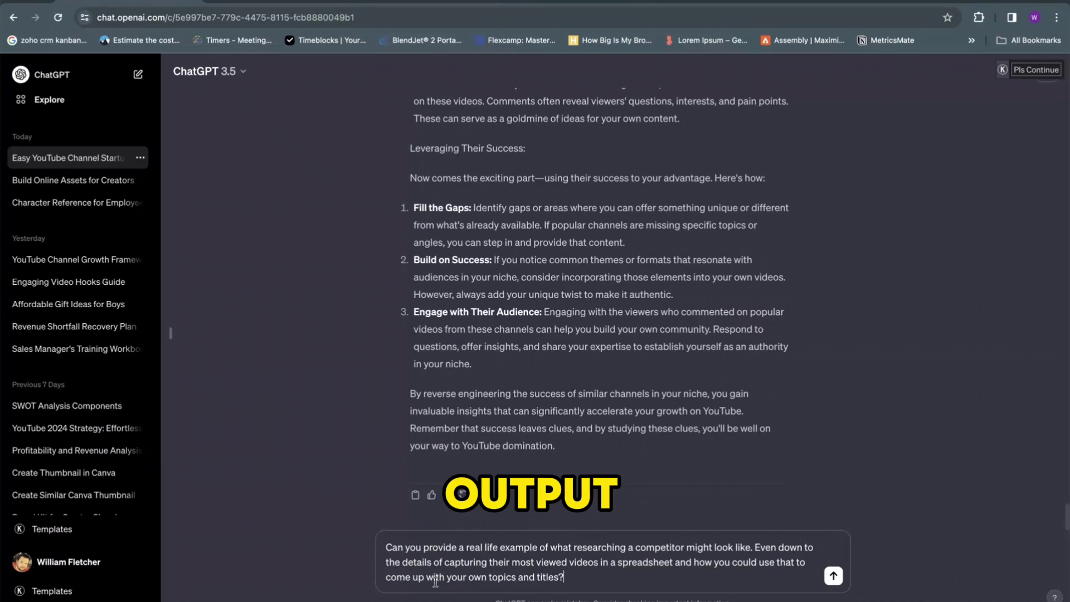
key("Return")
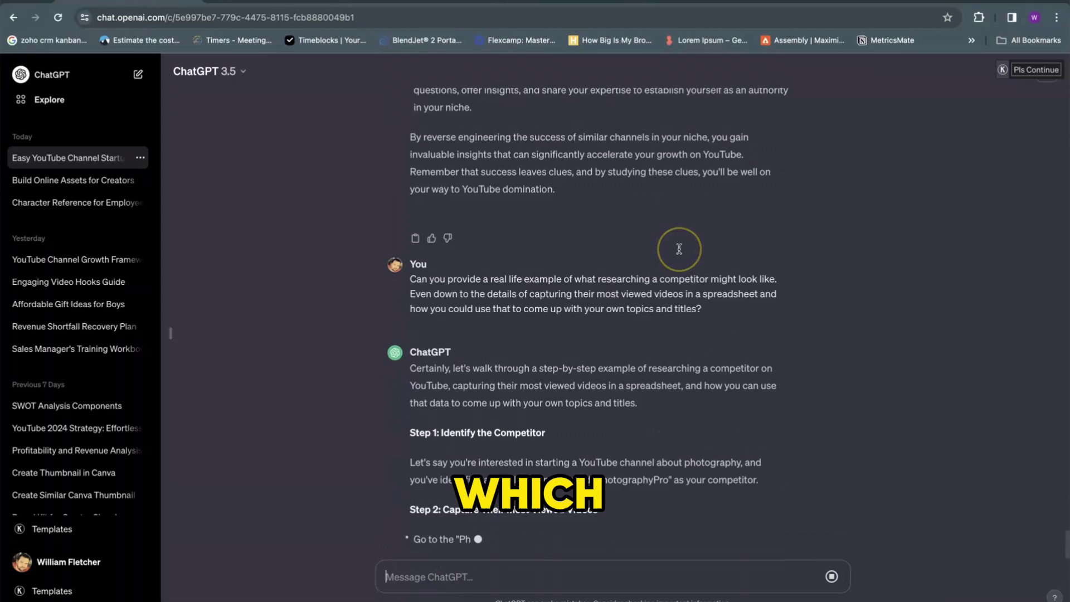
left_click(671, 252)
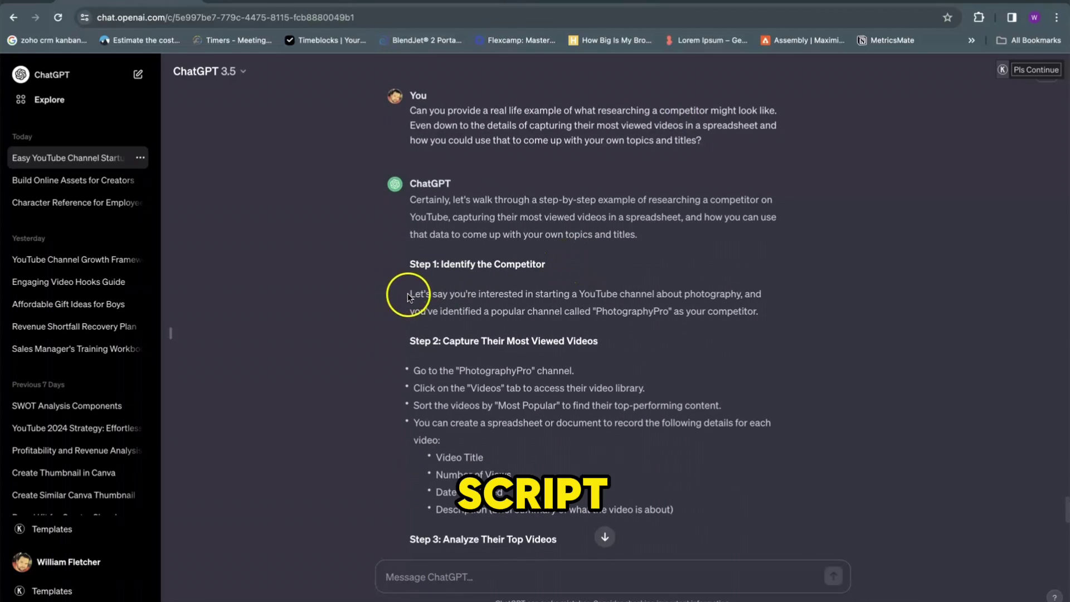
left_click_drag(406, 262, 607, 549)
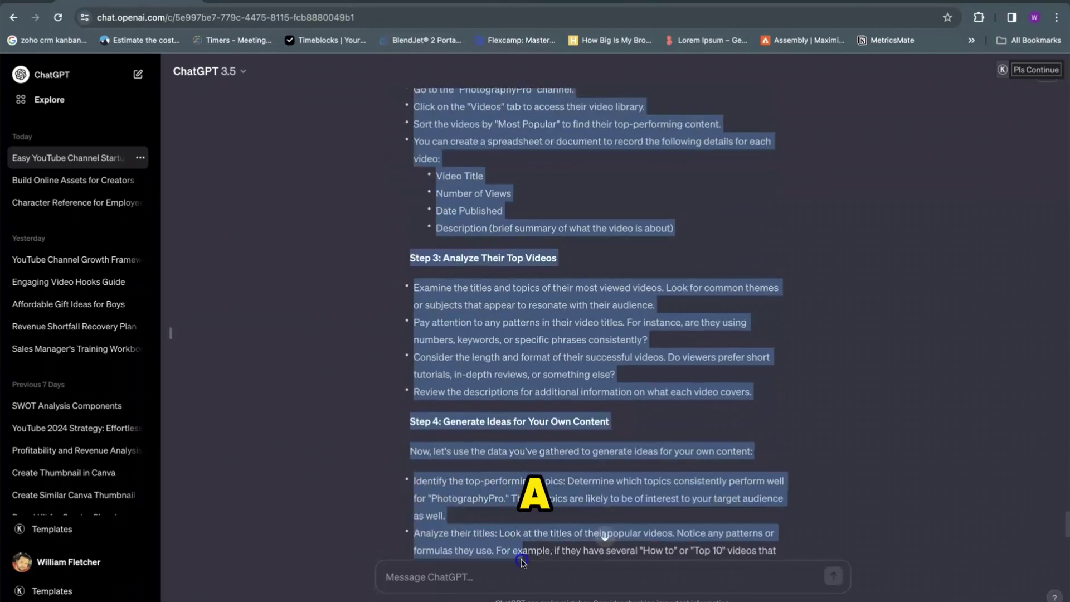
left_click_drag(605, 537, 525, 513)
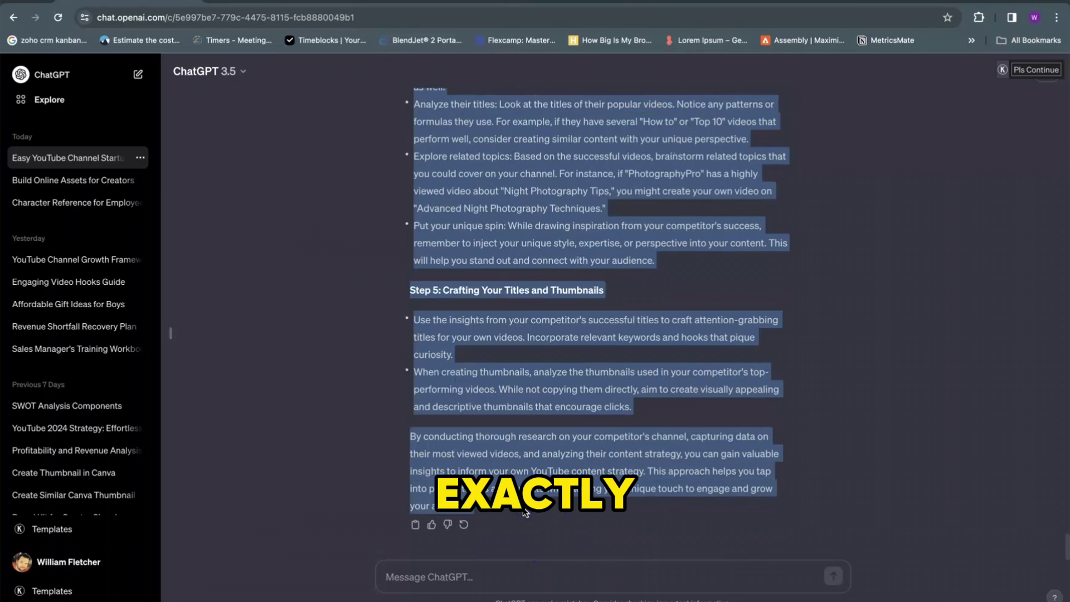
left_click(405, 3)
Add a 'Let's look at an example:' line after the 'YouTube domination.' paragraph and paste the competitor-research steps
scroll(490, 385, "down", 1)
left_click(713, 393)
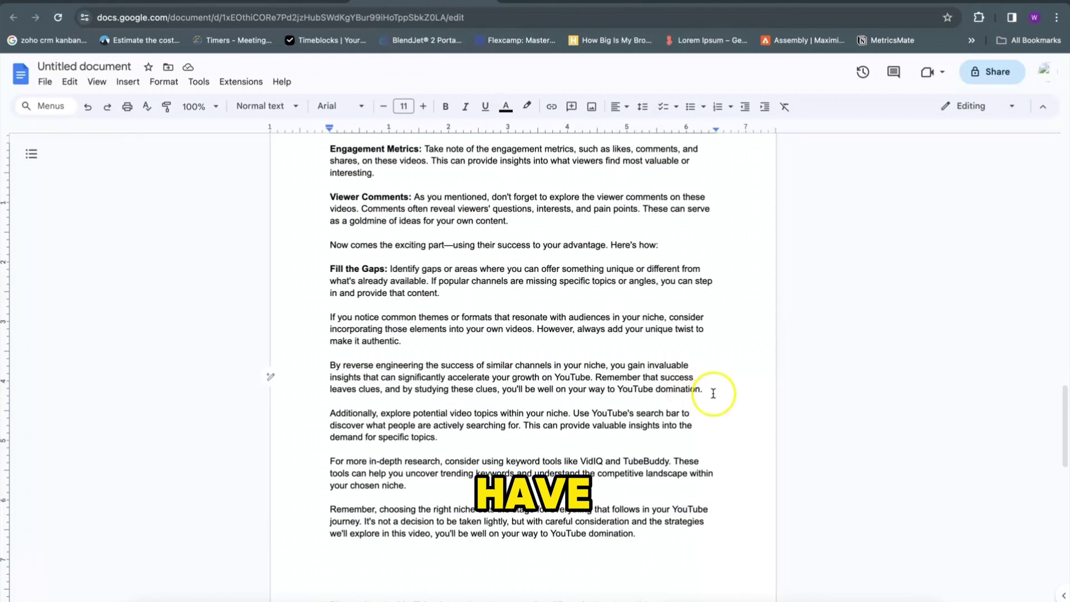
key("Return")
key("Return")
type("Lets")
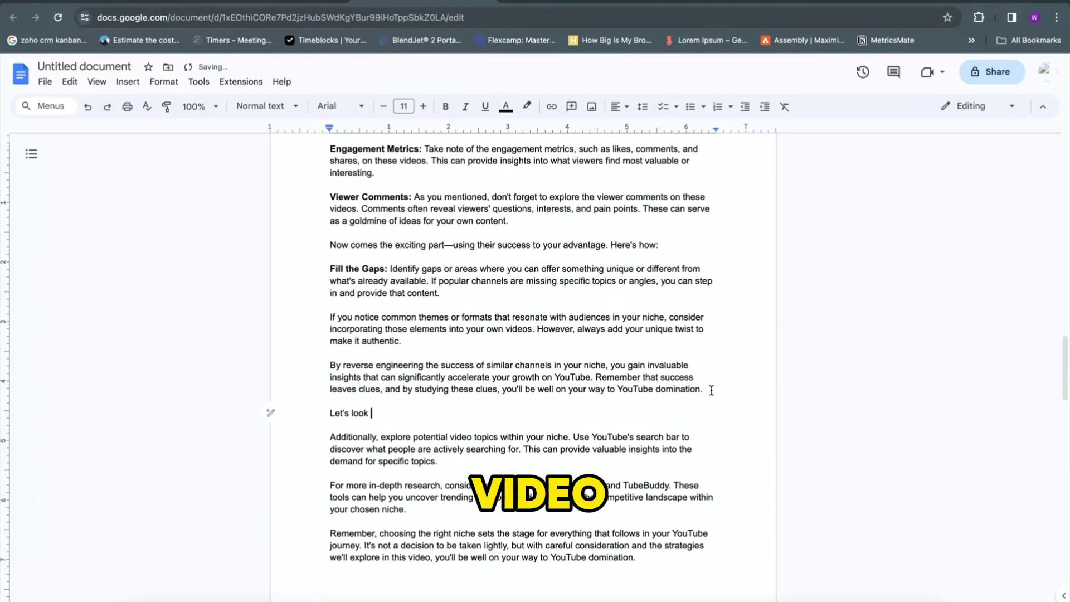
key("Return")
key("ctrl+v")
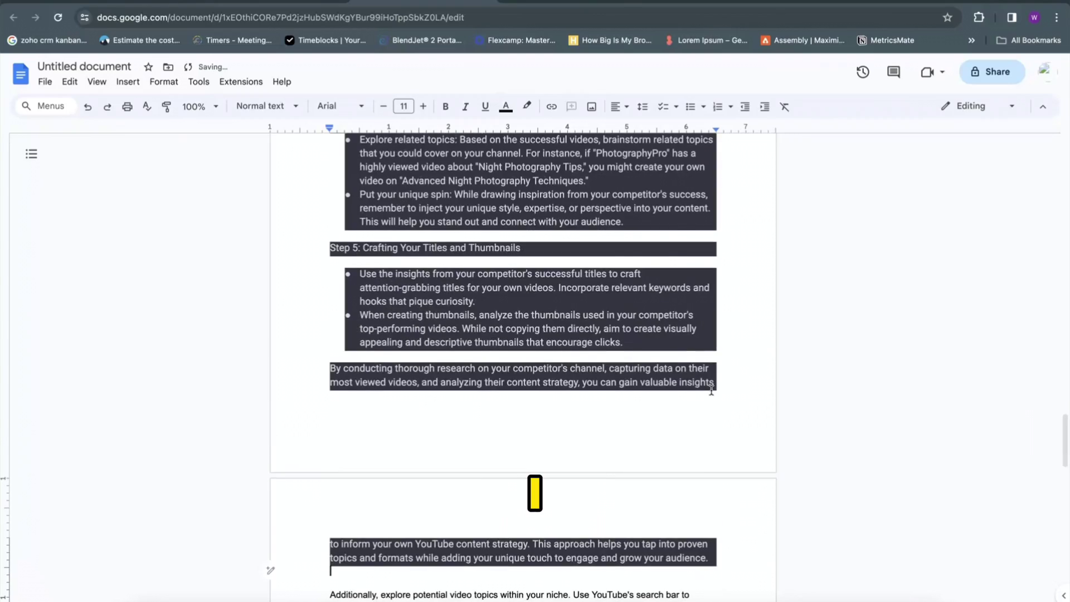
Check the script's updated word count
scroll(483, 346, "up", 15)
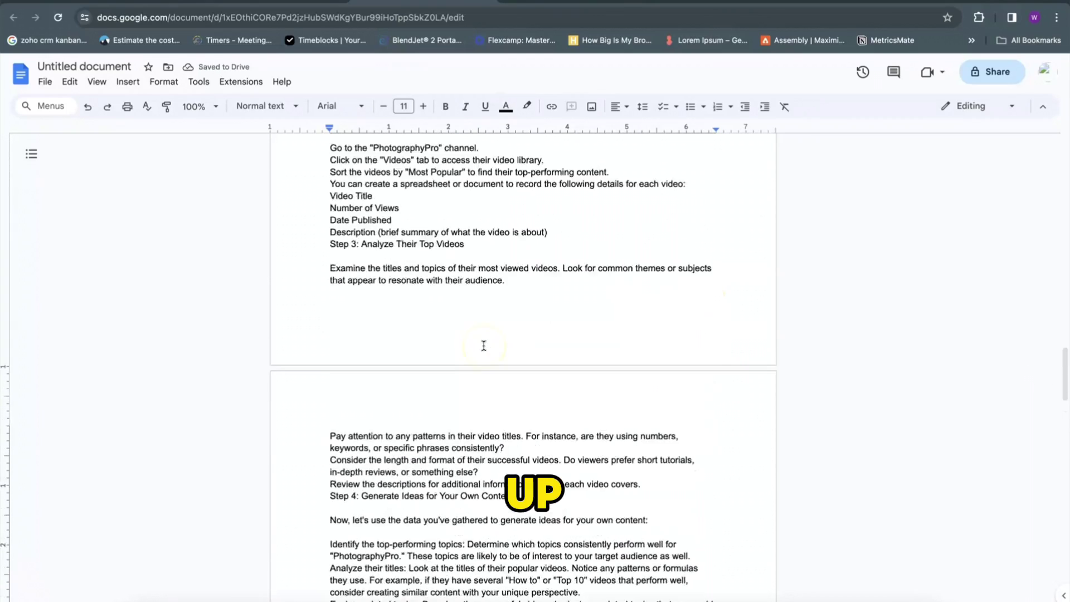
left_click(199, 82)
left_click(218, 127)
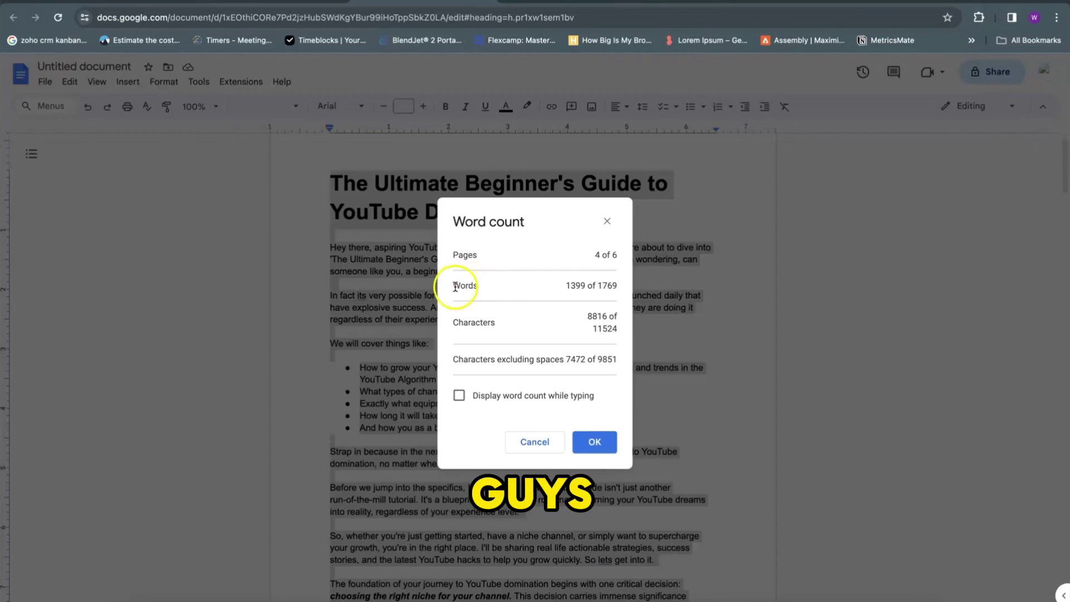
left_click(596, 438)
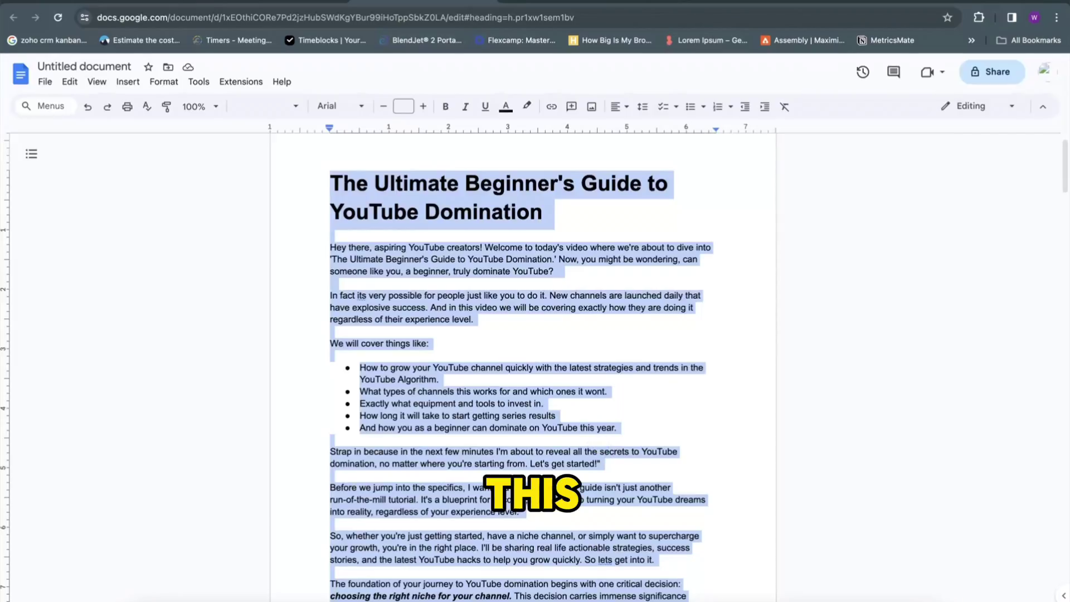